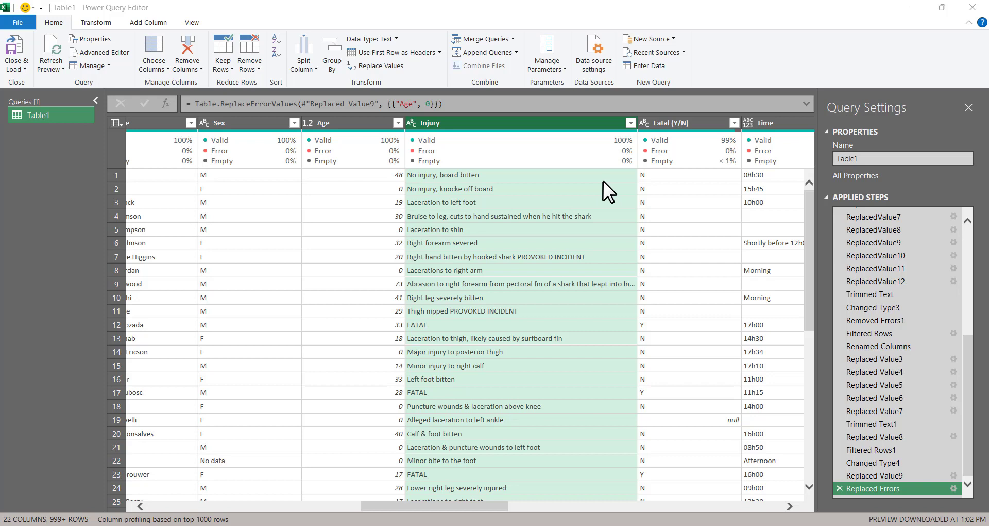
Examine the Injury column's descriptions for mentions of injured body parts, including rows 4 and 10
{"action": "scroll", "coordinate": [603, 180], "scroll_direction": "down", "scroll_amount": 3}
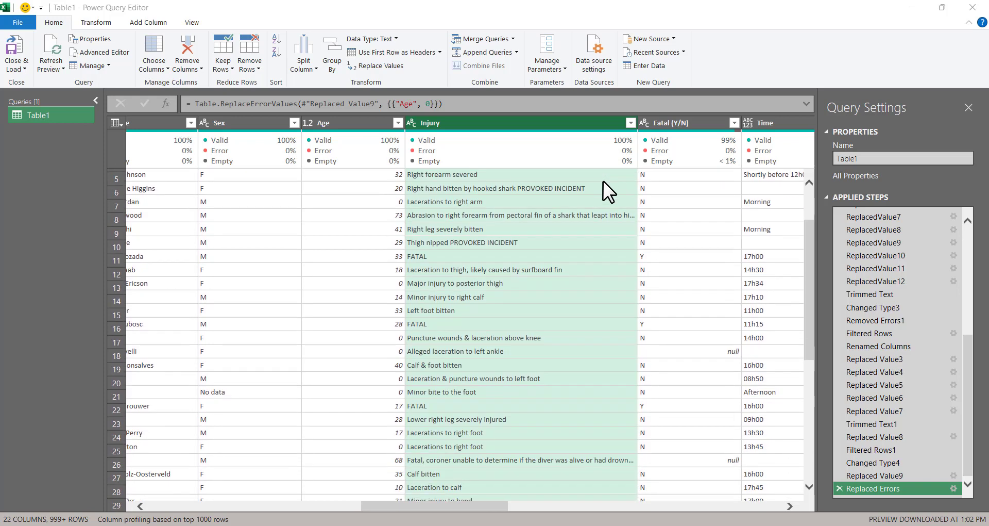
{"action": "scroll", "coordinate": [602, 180], "scroll_direction": "down", "scroll_amount": 3}
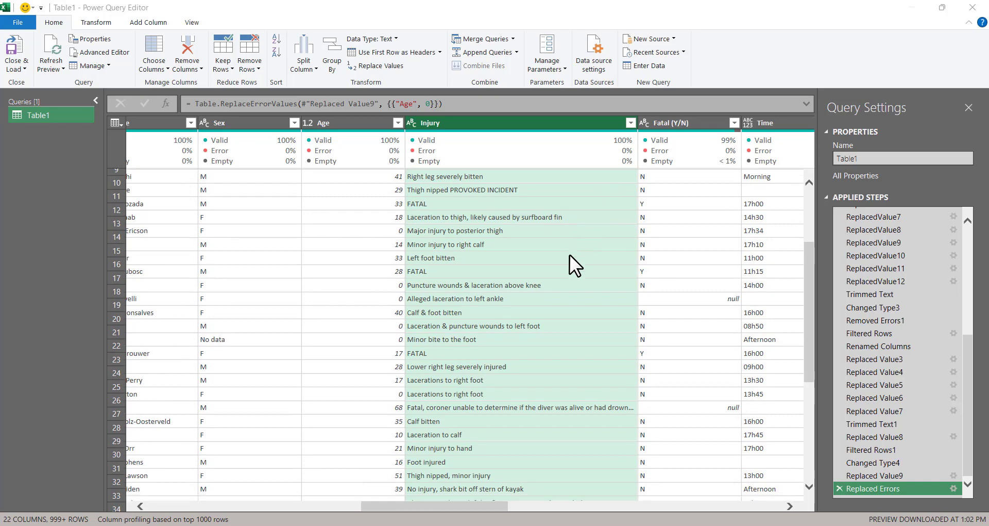
{"action": "scroll", "coordinate": [570, 255], "scroll_direction": "down", "scroll_amount": 9}
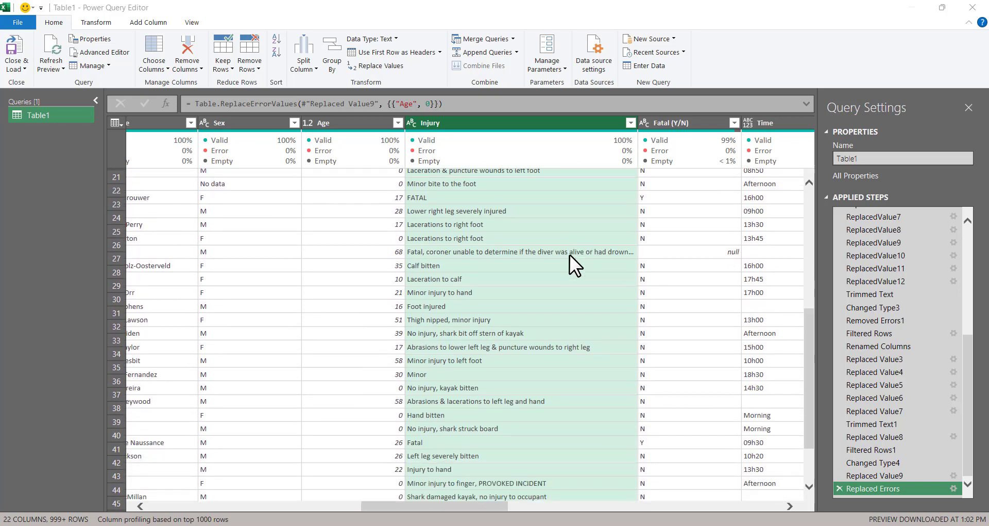
{"action": "scroll", "coordinate": [570, 255], "scroll_direction": "down", "scroll_amount": 3}
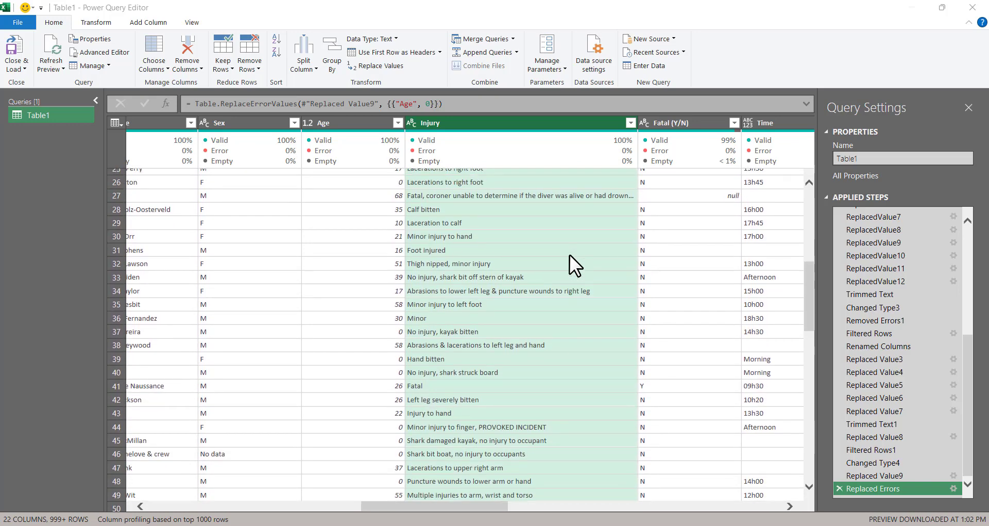
{"action": "scroll", "coordinate": [570, 255], "scroll_direction": "up", "scroll_amount": 15}
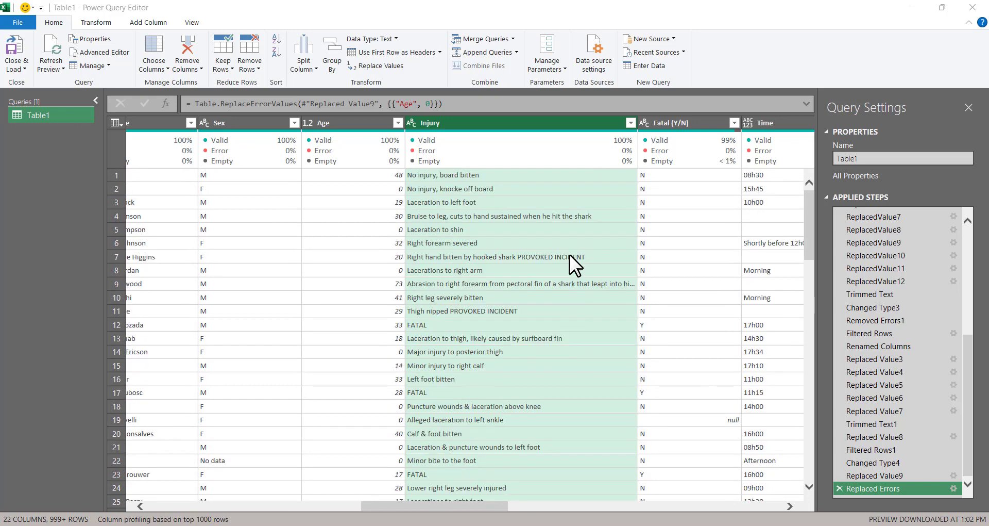
{"action": "scroll", "coordinate": [452, 190], "scroll_direction": "down", "scroll_amount": 1}
{"action": "left_click", "coordinate": [463, 195]}
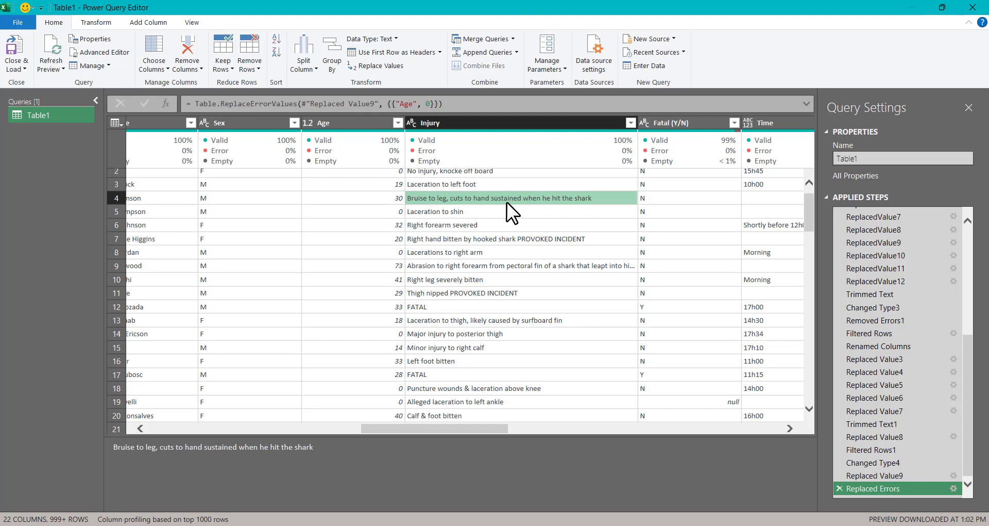
{"action": "scroll", "coordinate": [502, 216], "scroll_direction": "down", "scroll_amount": 3}
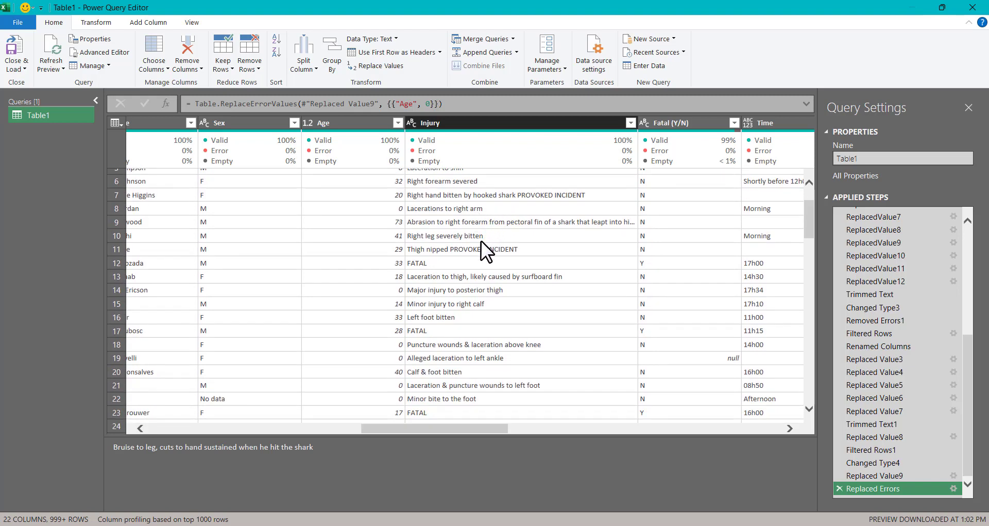
{"action": "scroll", "coordinate": [481, 240], "scroll_direction": "down", "scroll_amount": 2}
{"action": "left_click", "coordinate": [450, 215]}
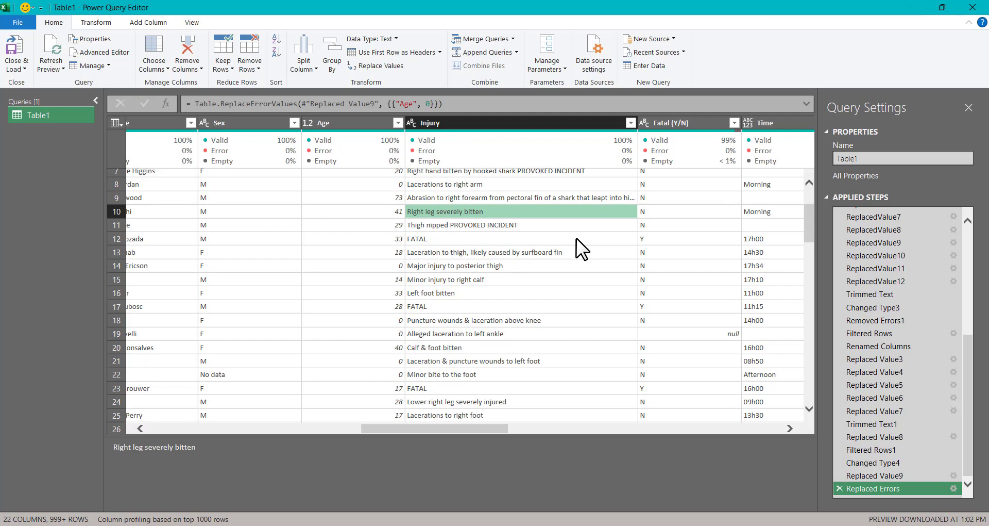
{"action": "scroll", "coordinate": [581, 229], "scroll_direction": "up", "scroll_amount": 2}
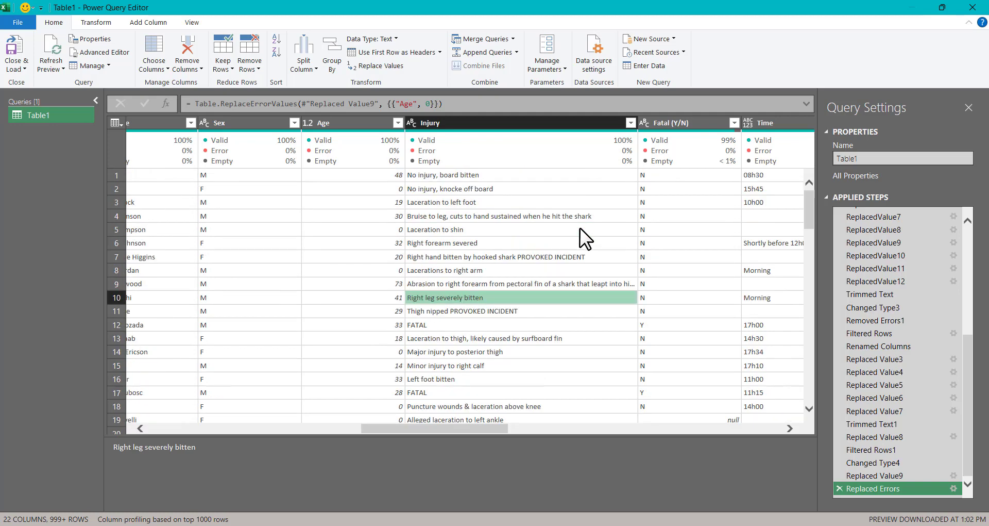
Start a new conditional column in Table1 and name it "Body part"
{"action": "left_click", "coordinate": [527, 123]}
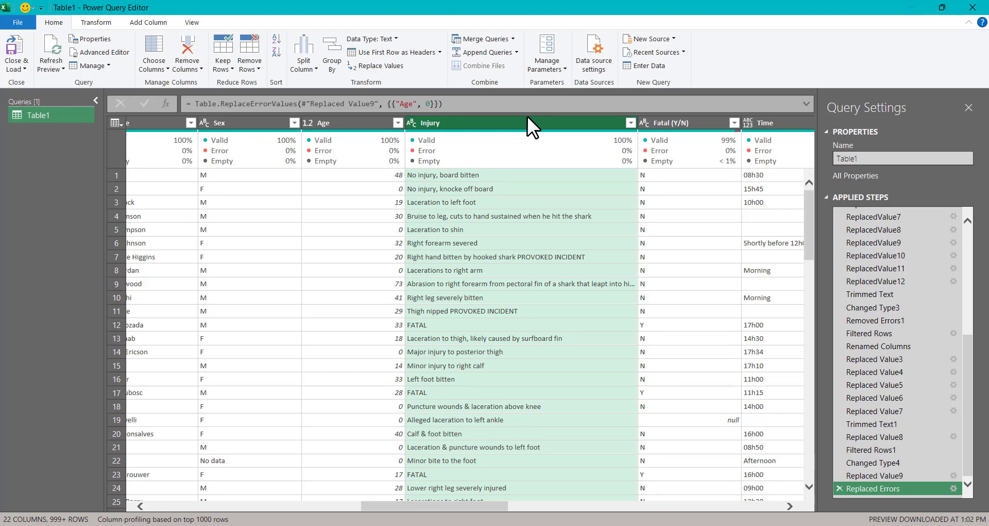
{"action": "left_click", "coordinate": [147, 22]}
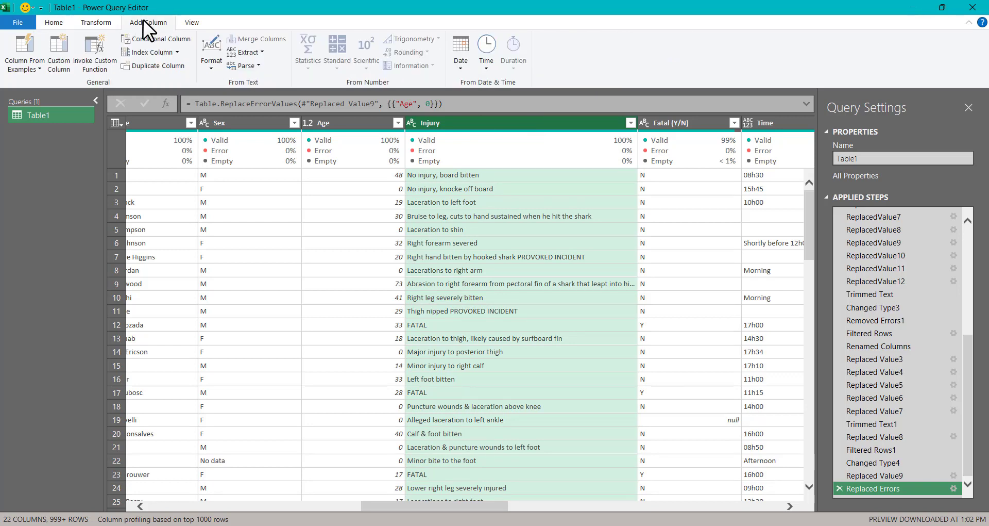
{"action": "left_click", "coordinate": [161, 38]}
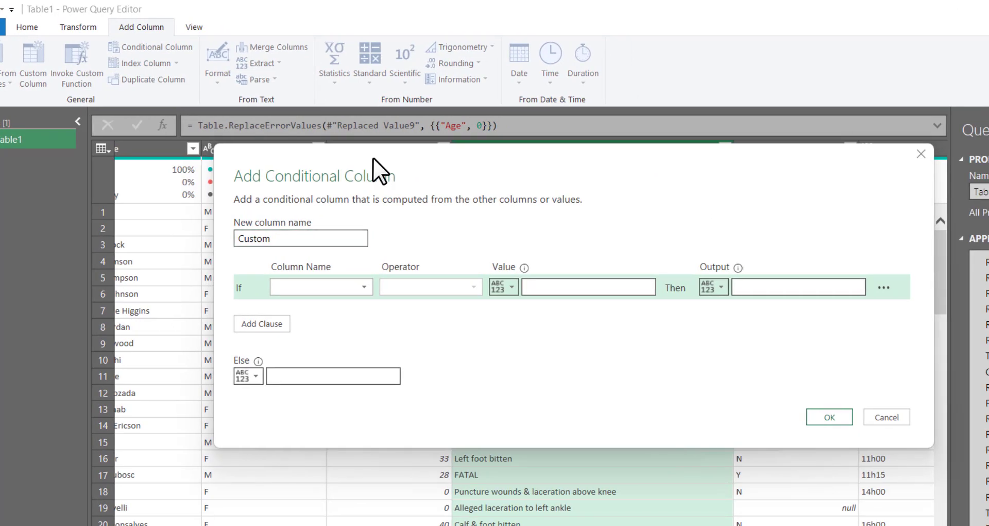
{"action": "left_click_drag", "start_coordinate": [306, 239], "coordinate": [215, 242]}
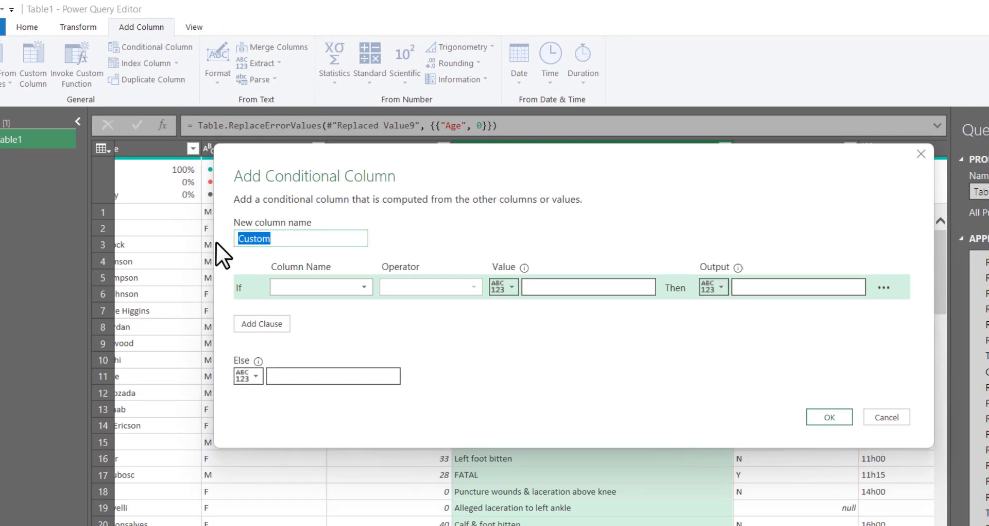
{"action": "type", "text": "Body part"}
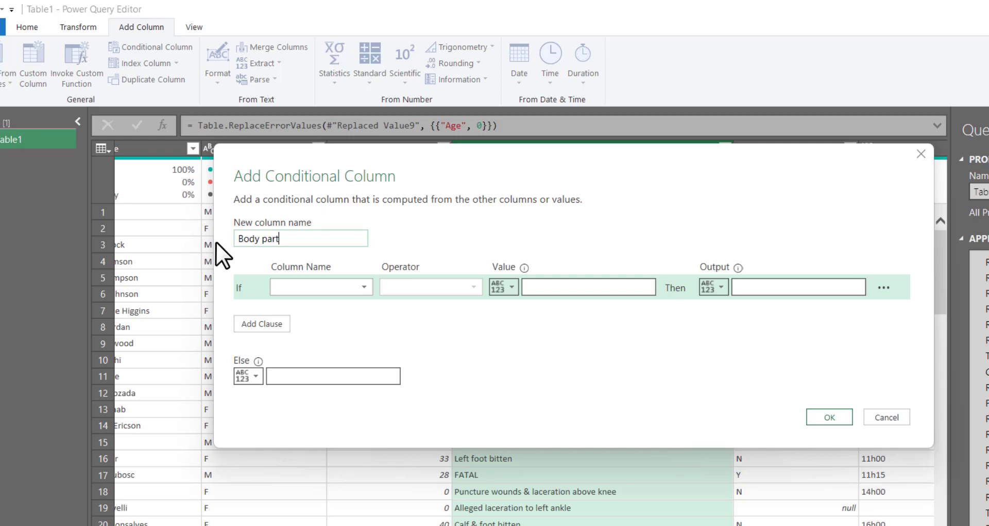
Define the first condition so that Injury containing "hand" outputs "Hand"
{"action": "left_click", "coordinate": [309, 287]}
{"action": "key", "text": "Return"}
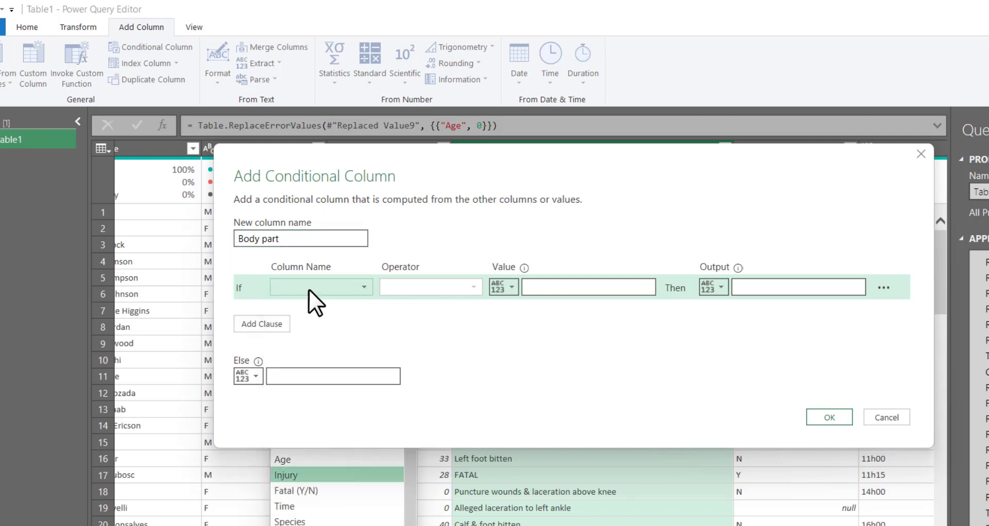
{"action": "left_click", "coordinate": [472, 285]}
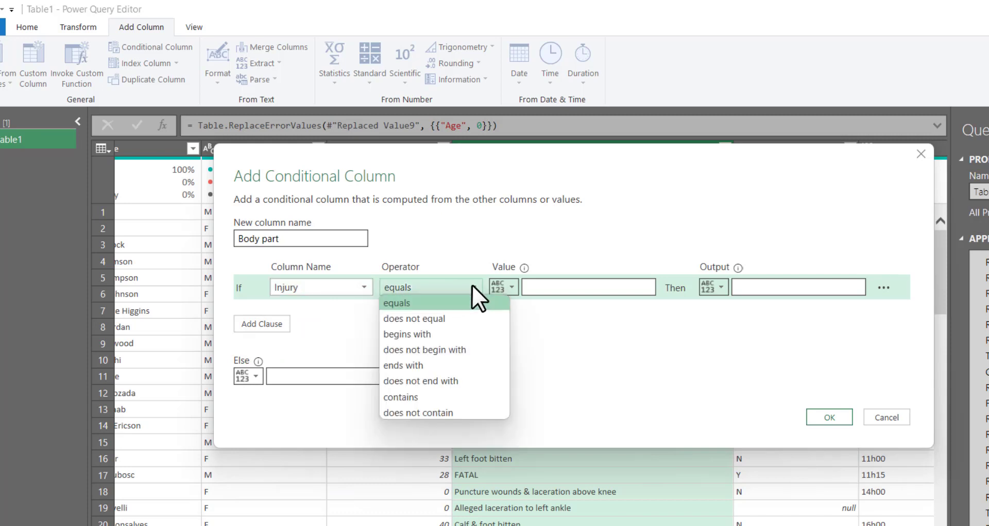
{"action": "left_click", "coordinate": [422, 397]}
{"action": "left_click", "coordinate": [590, 288]}
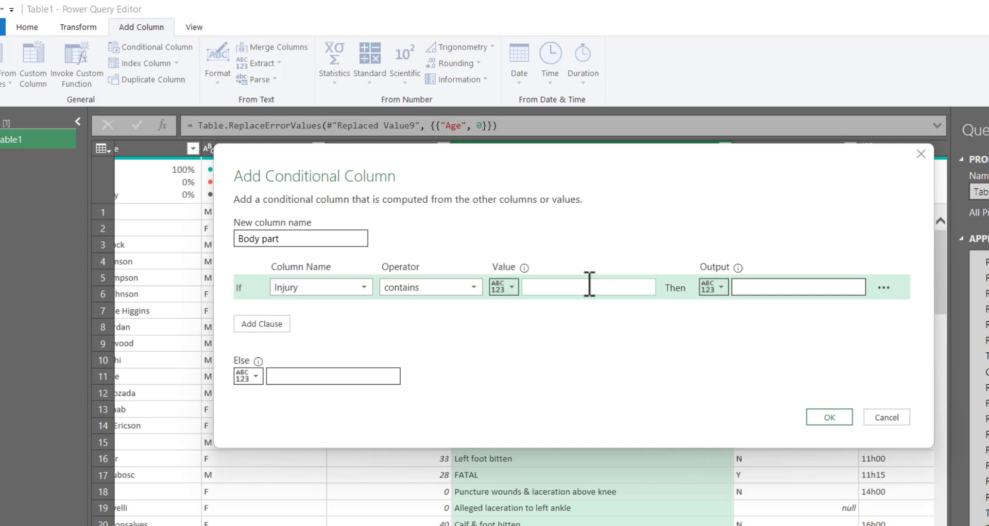
{"action": "type", "text": "Hand"}
{"action": "key", "text": "ctrl+a"}
{"action": "type", "text": "hand"}
{"action": "left_click", "coordinate": [742, 287]}
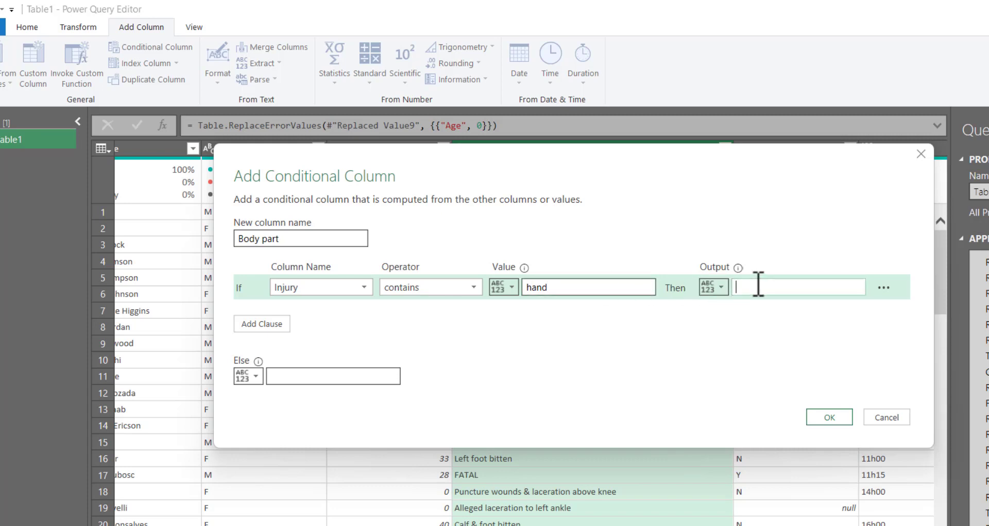
{"action": "type", "text": "Hand"}
Add an Else If clause so that Injury containing "leg" outputs "Leg"
{"action": "left_click", "coordinate": [269, 320]}
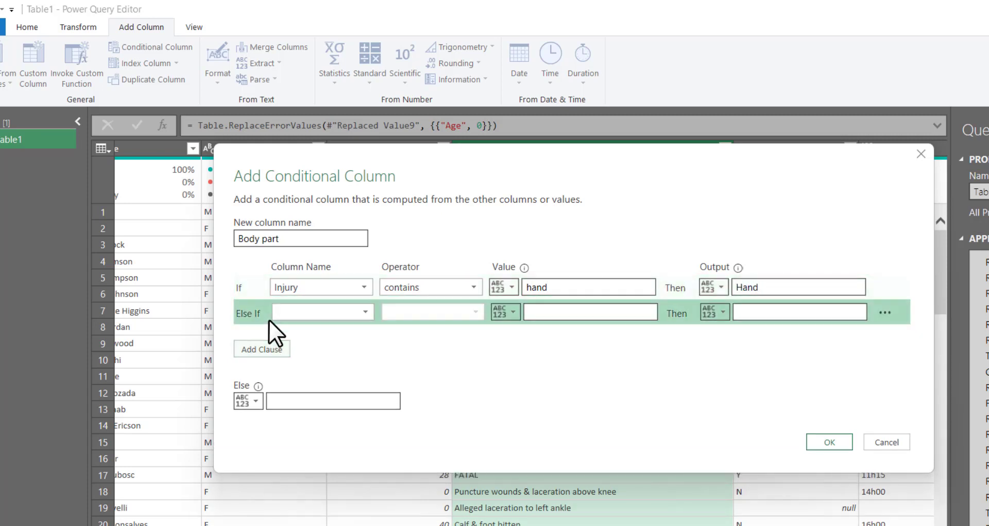
{"action": "left_click", "coordinate": [362, 311]}
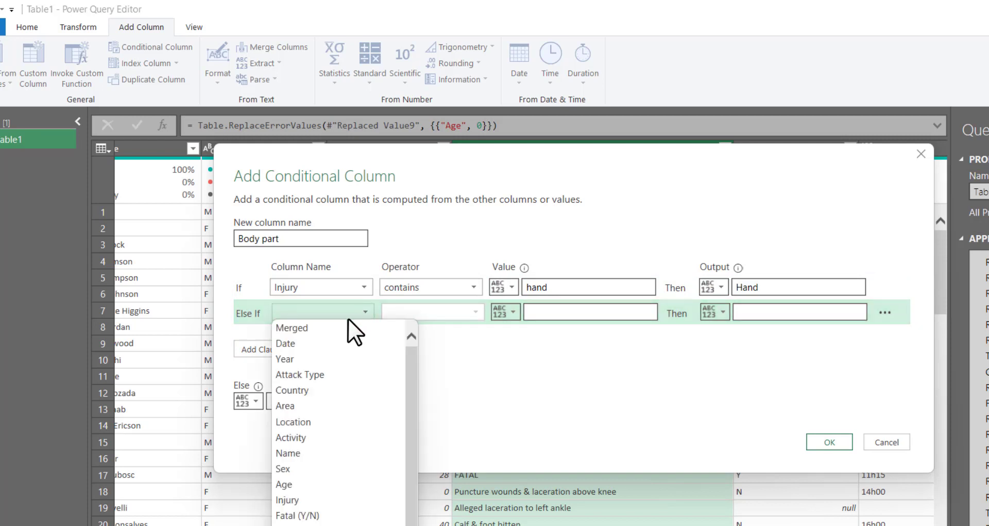
{"action": "left_click", "coordinate": [366, 340]}
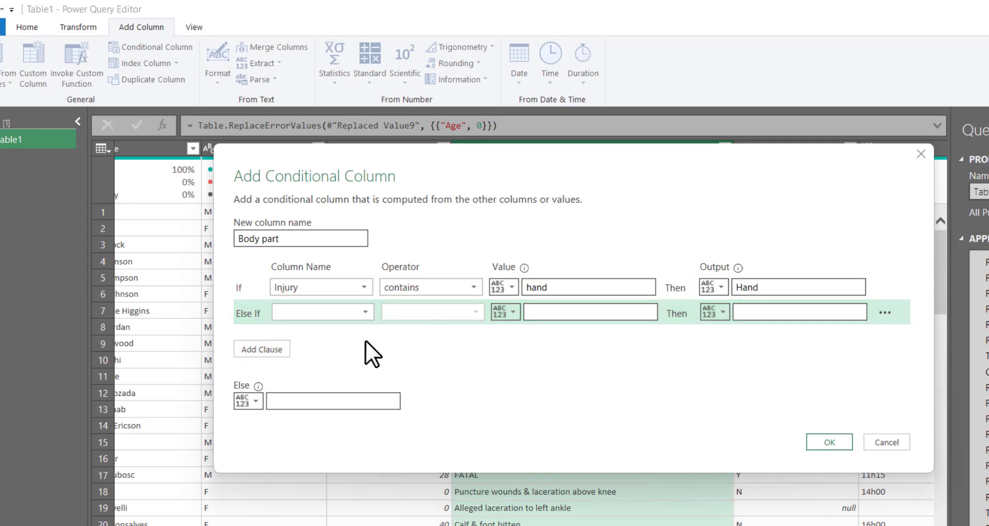
{"action": "left_click", "coordinate": [364, 311]}
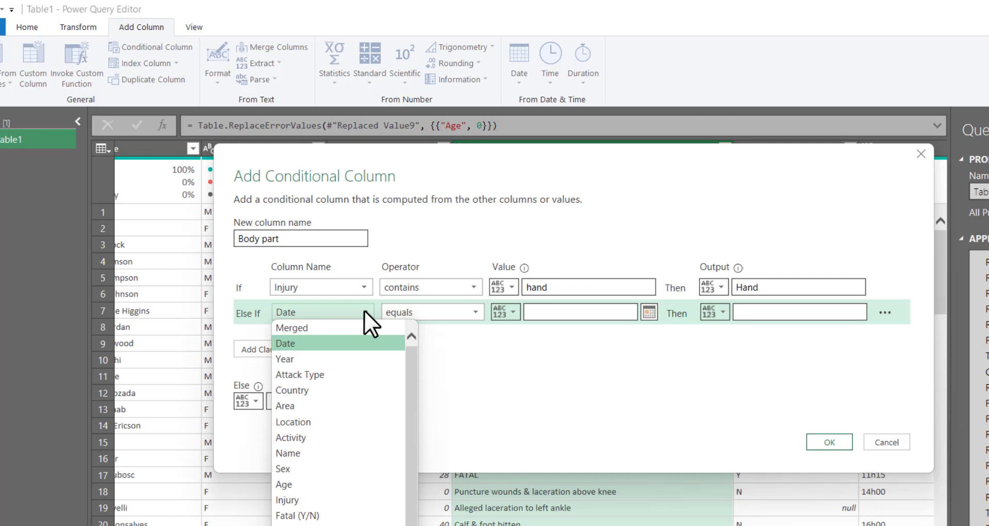
{"action": "key", "text": "i"}
{"action": "key", "text": "Return"}
{"action": "left_click", "coordinate": [394, 312]}
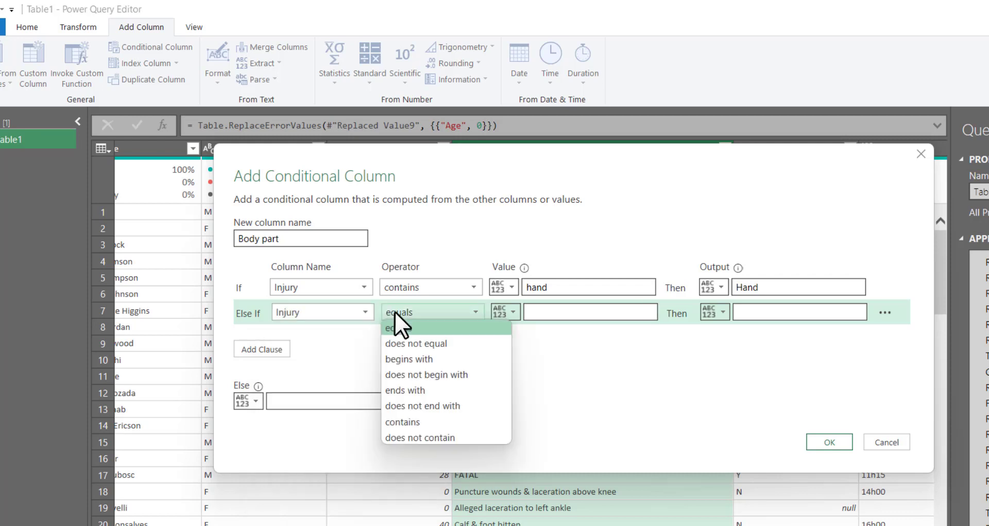
{"action": "key", "text": "c"}
{"action": "key", "text": "Return"}
{"action": "left_click", "coordinate": [533, 315]}
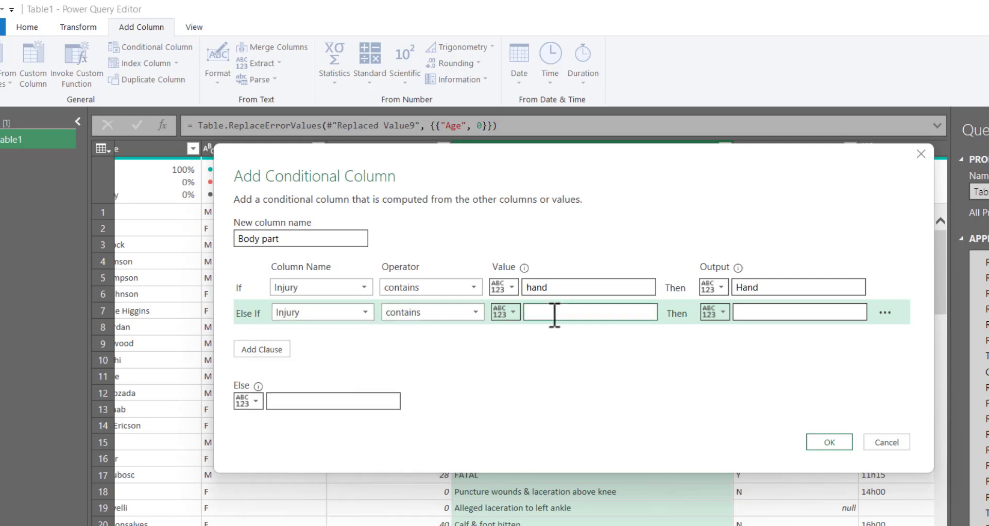
{"action": "type", "text": "leg"}
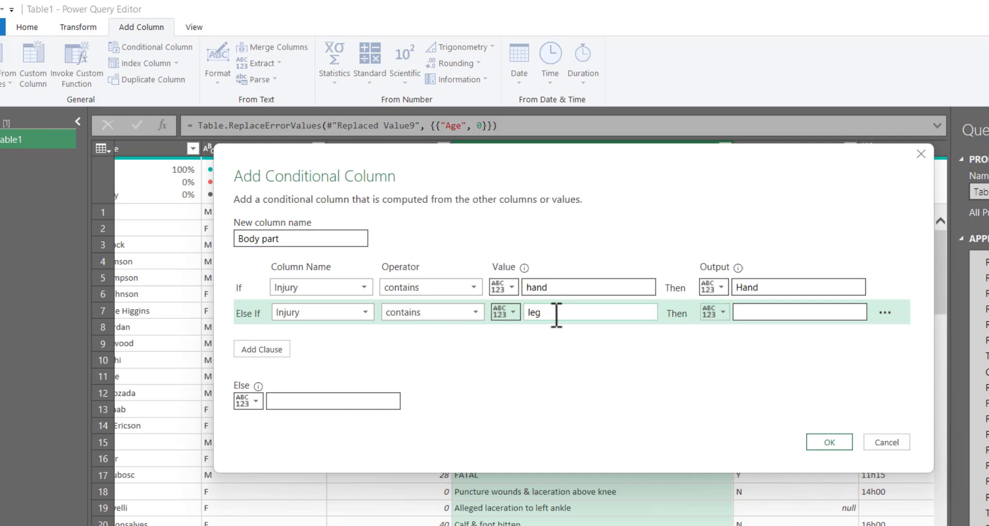
{"action": "left_click", "coordinate": [802, 315]}
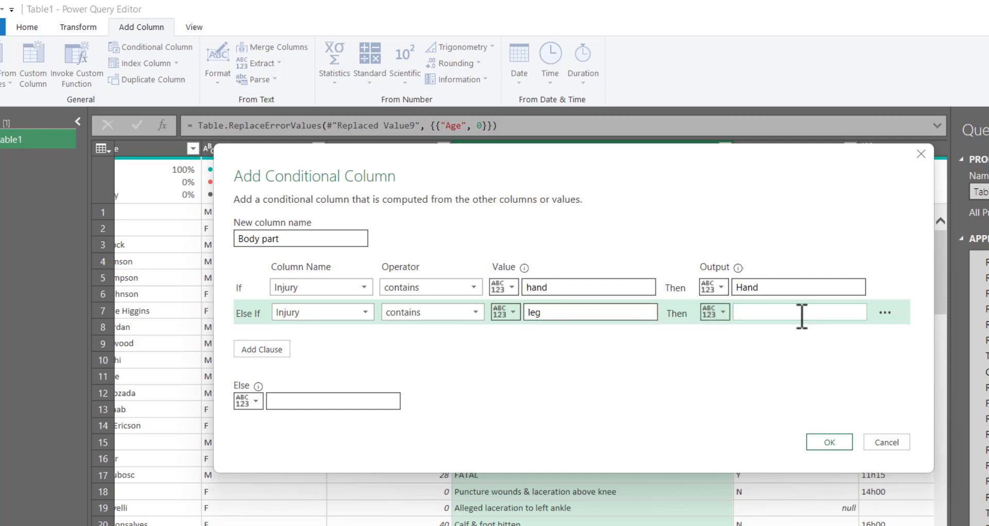
{"action": "type", "text": "Leg"}
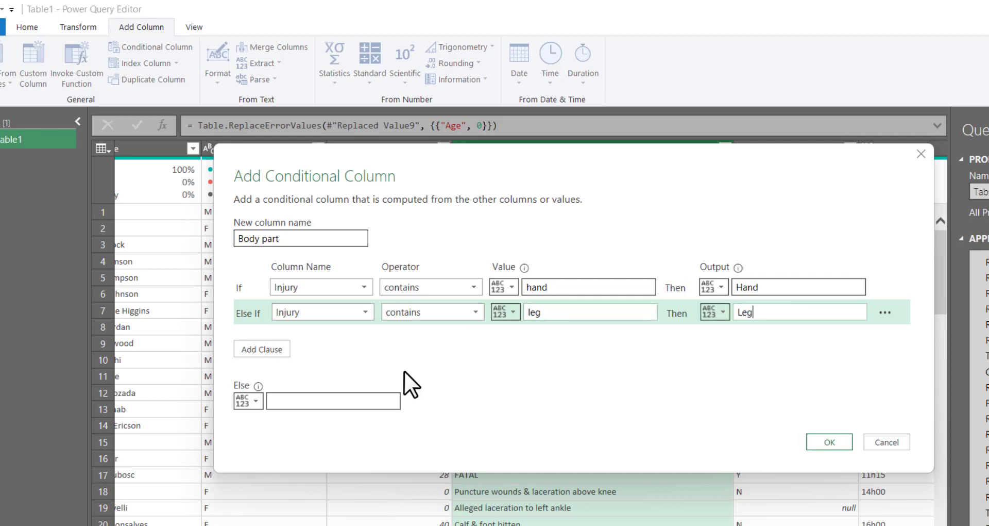
Set the Else result to null and create the conditional column
{"action": "left_click", "coordinate": [291, 400]}
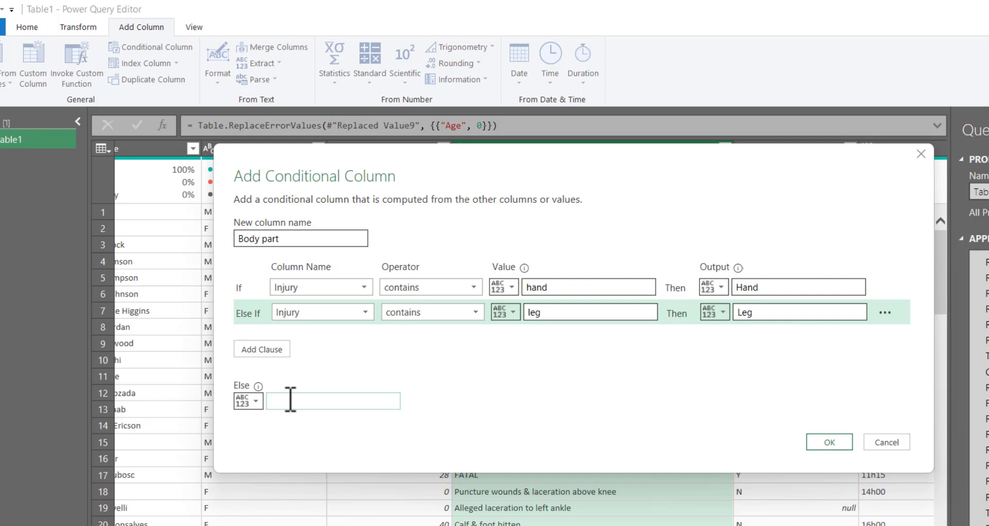
{"action": "type", "text": "null"}
{"action": "left_click", "coordinate": [824, 443]}
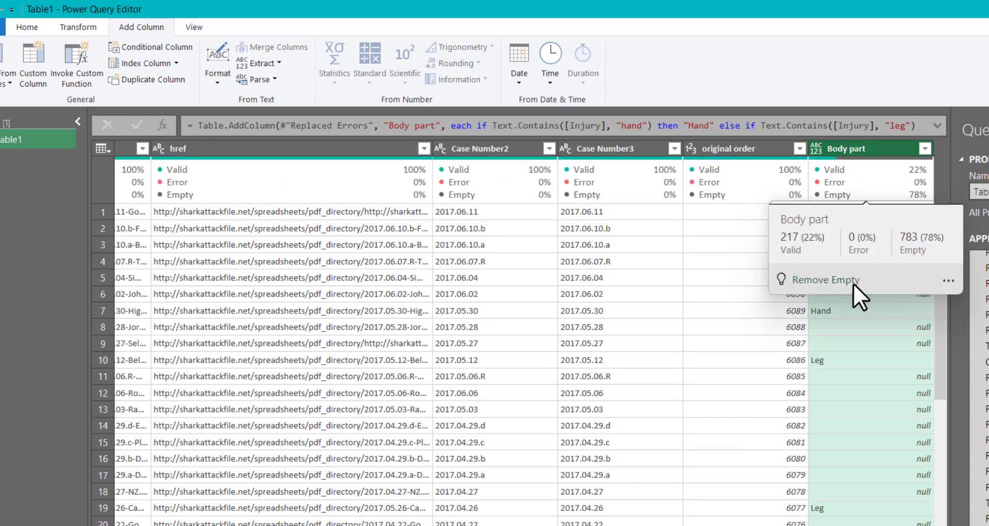
Move the Body part column directly after the Injury column
{"action": "scroll", "coordinate": [611, 302], "scroll_direction": "left", "scroll_amount": 4}
{"action": "scroll", "coordinate": [648, 309], "scroll_direction": "left", "scroll_amount": 5}
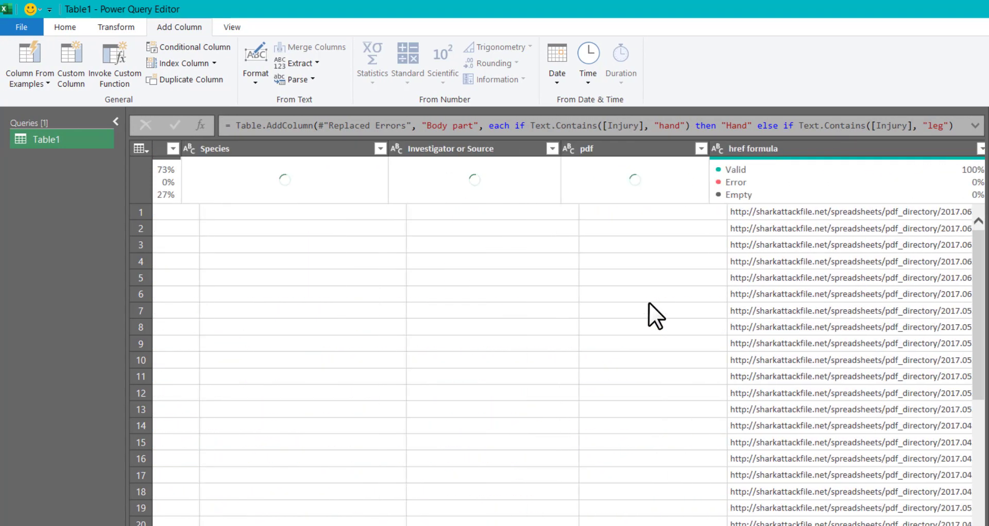
{"action": "scroll", "coordinate": [648, 302], "scroll_direction": "right", "scroll_amount": 5}
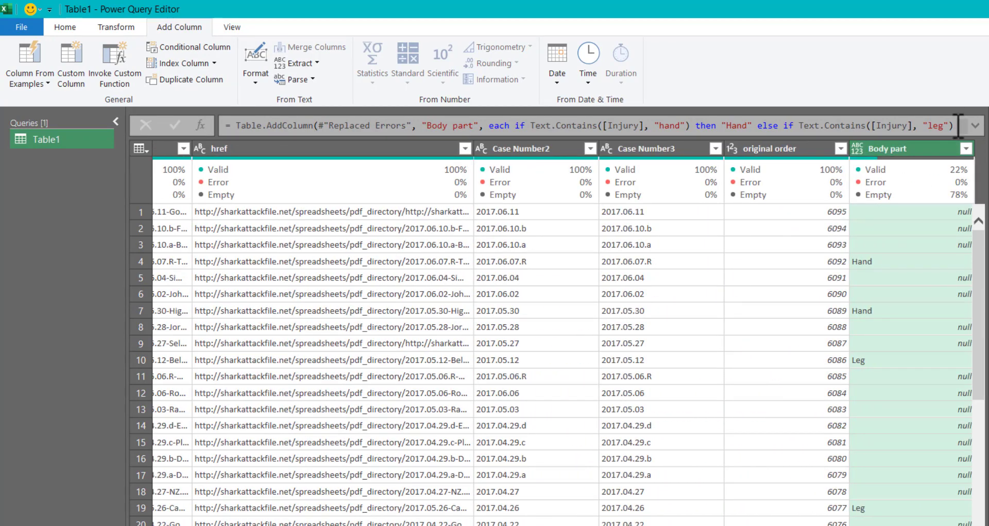
{"action": "left_click_drag", "start_coordinate": [880, 147], "coordinate": [169, 154]}
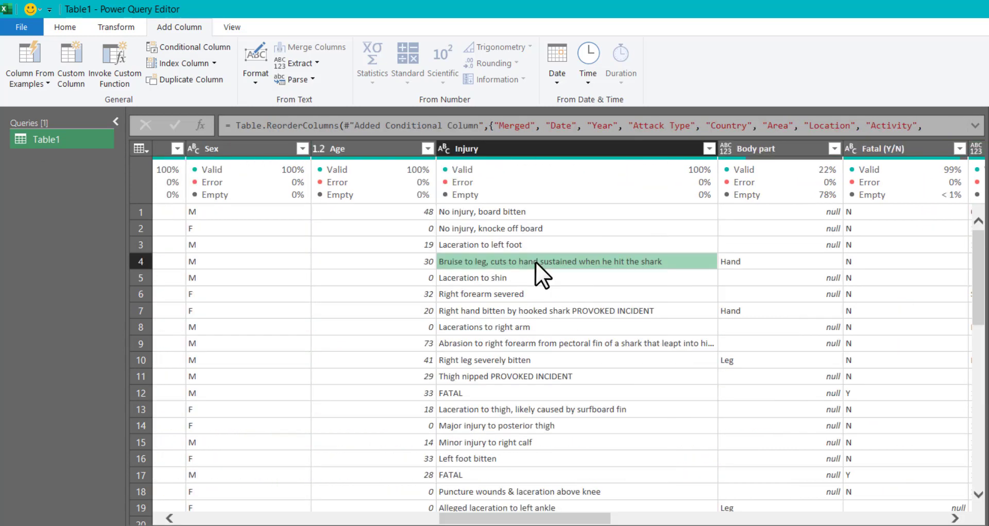
Compare the Body part values with the Injury descriptions in rows 4, 7 and 10
{"action": "left_click", "coordinate": [780, 261]}
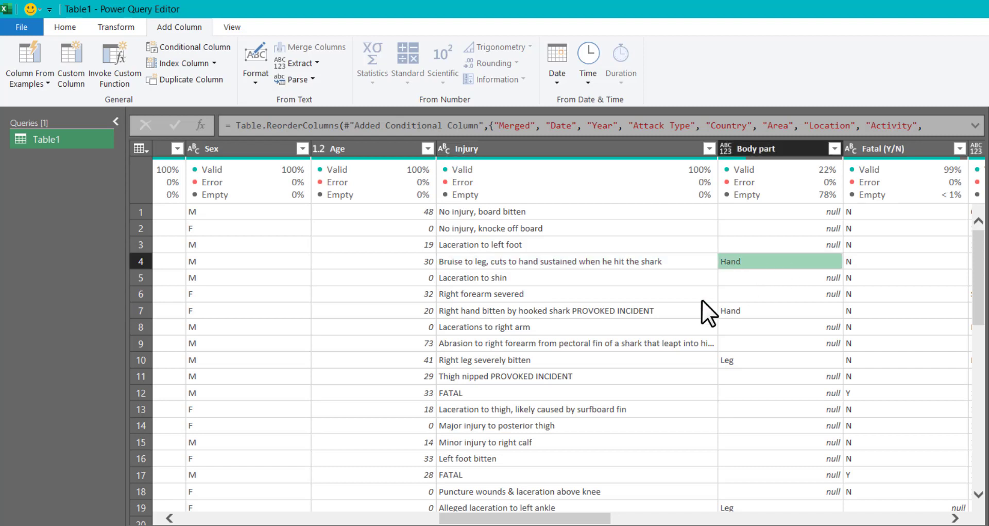
{"action": "left_click", "coordinate": [608, 312]}
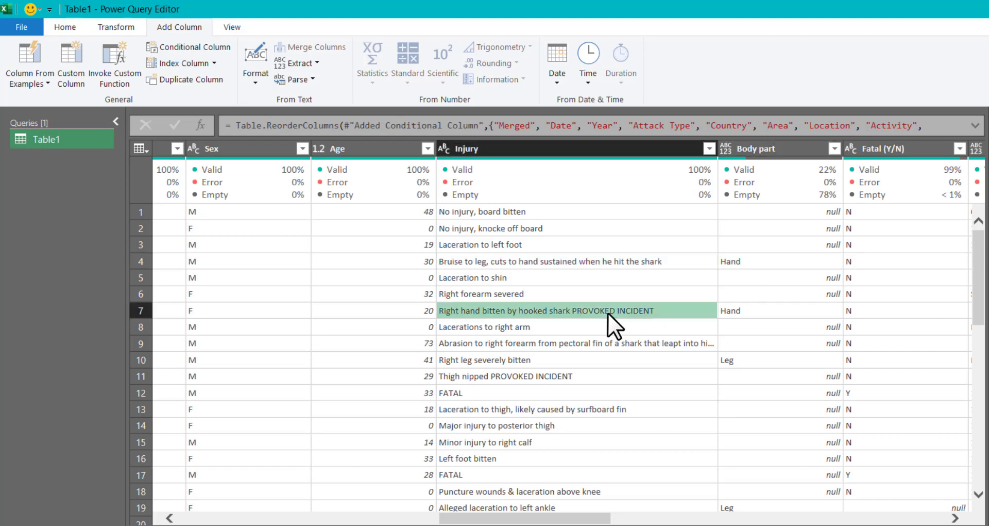
{"action": "left_click", "coordinate": [735, 311]}
{"action": "left_click", "coordinate": [651, 355]}
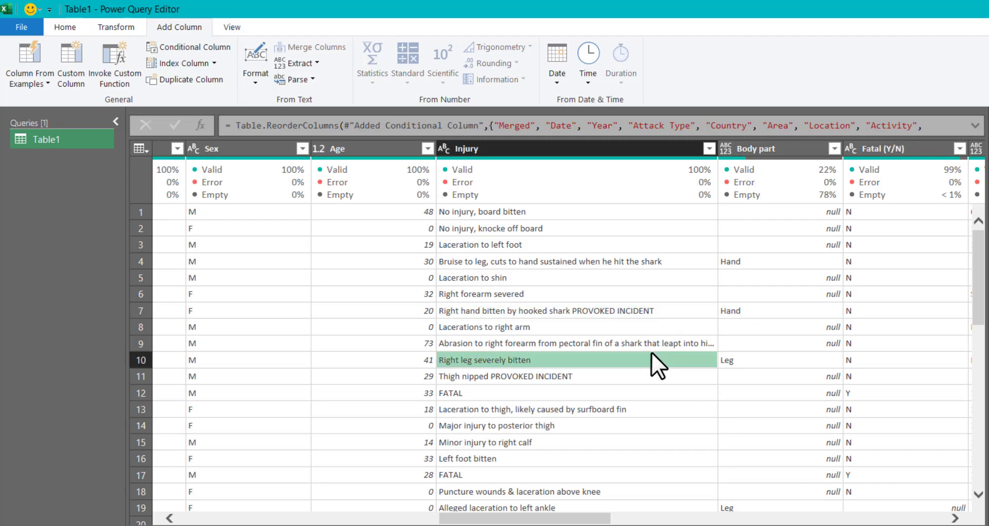
Rewrite Body part's M code as "Body parts", matching hand, leg, arm, foot, thigh, calf, finger, ankle, buttock, toe, chest, shin, forearm, wrist and torso, else null
{"action": "scroll", "coordinate": [738, 369], "scroll_direction": "down", "scroll_amount": 2}
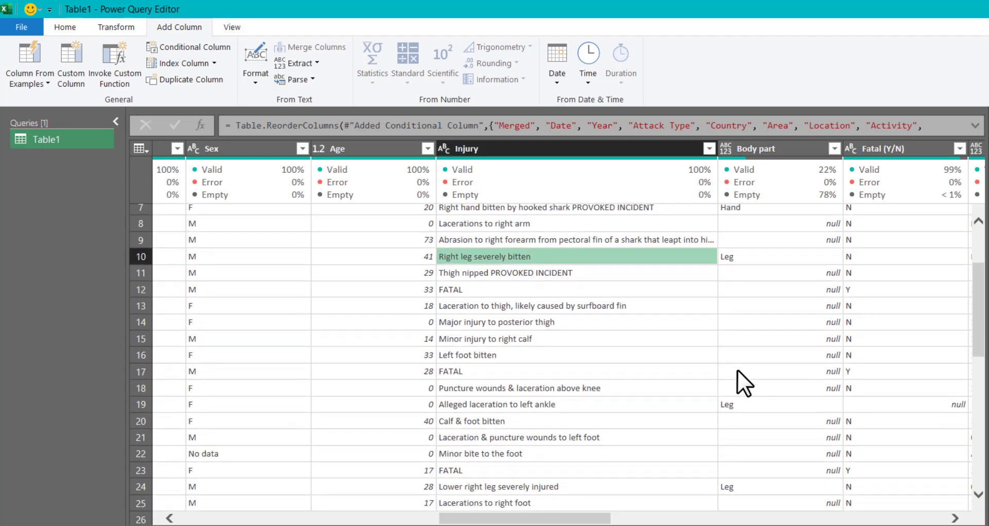
{"action": "scroll", "coordinate": [737, 370], "scroll_direction": "up", "scroll_amount": 2}
{"action": "scroll", "coordinate": [737, 384], "scroll_direction": "up", "scroll_amount": 1}
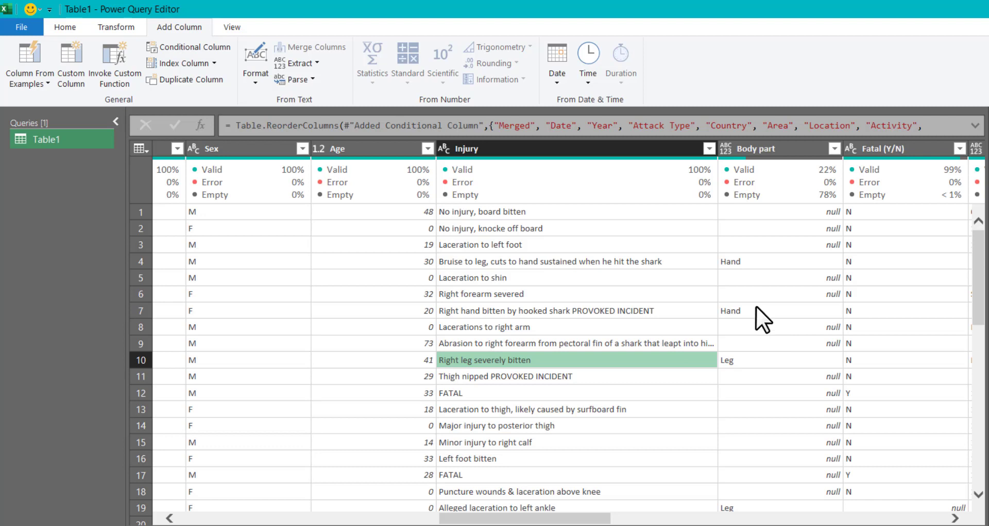
{"action": "left_click", "coordinate": [58, 27]}
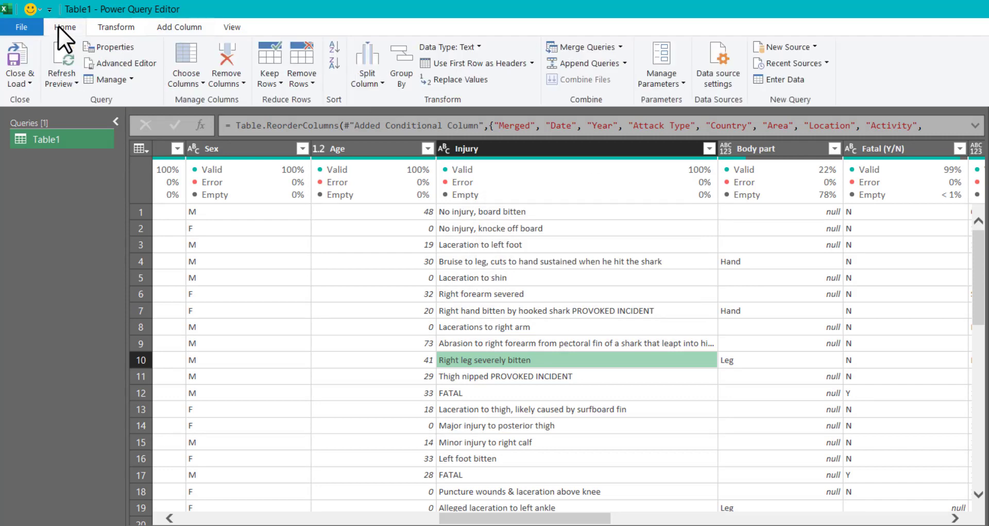
{"action": "left_click", "coordinate": [126, 62]}
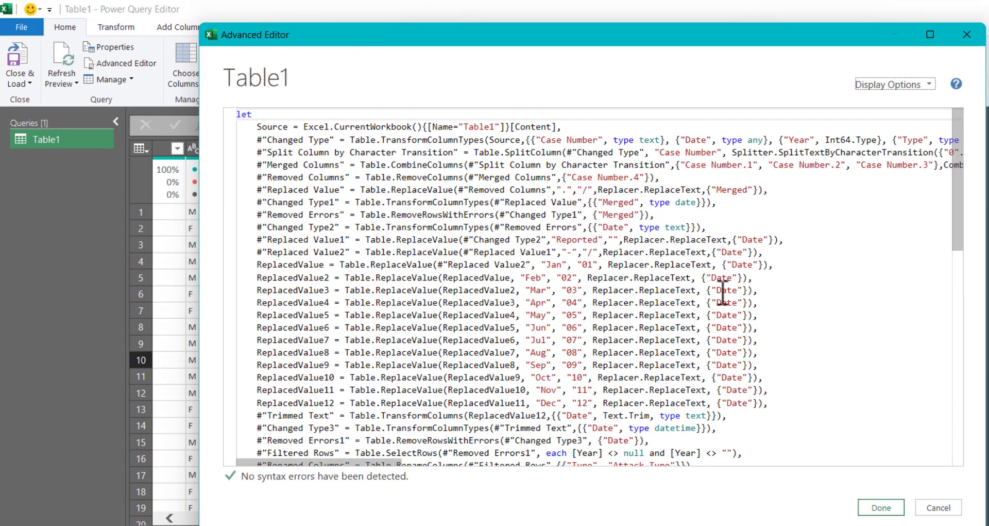
{"action": "scroll", "coordinate": [695, 292], "scroll_direction": "down", "scroll_amount": 2}
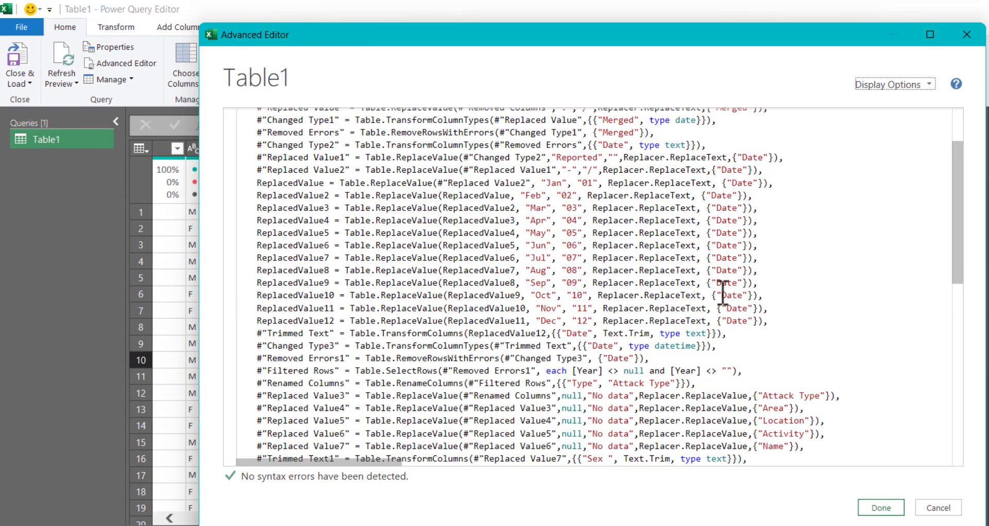
{"action": "scroll", "coordinate": [803, 334], "scroll_direction": "down", "scroll_amount": 2}
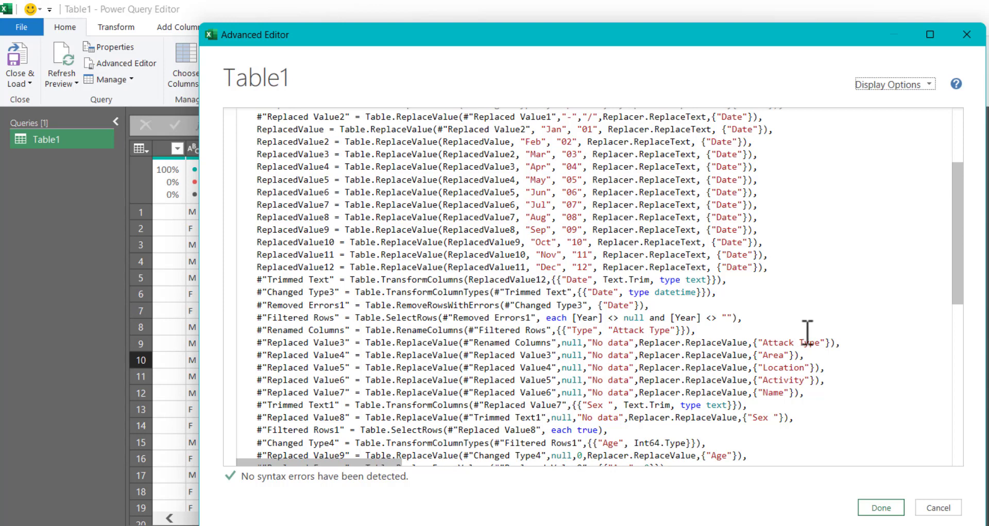
{"action": "scroll", "coordinate": [814, 335], "scroll_direction": "down", "scroll_amount": 3}
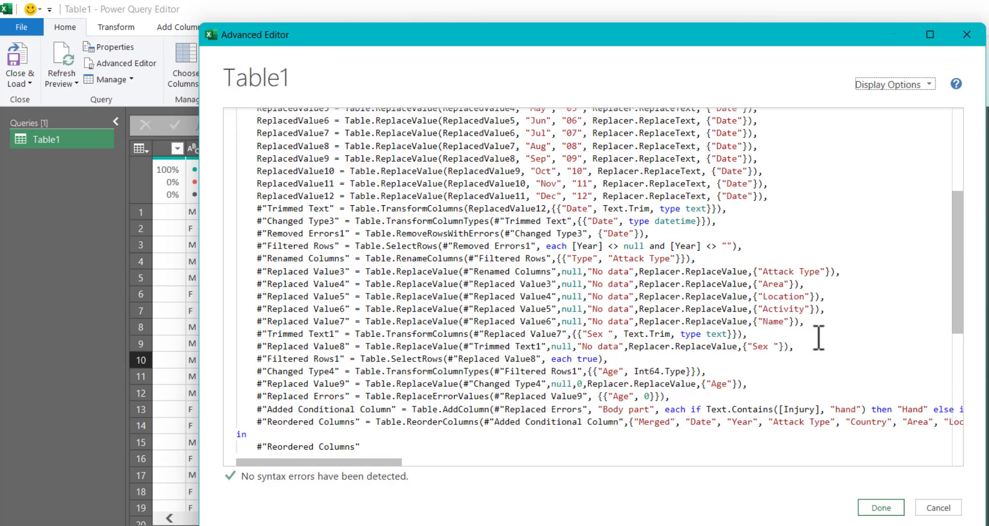
{"action": "scroll", "coordinate": [819, 339], "scroll_direction": "down", "scroll_amount": 2}
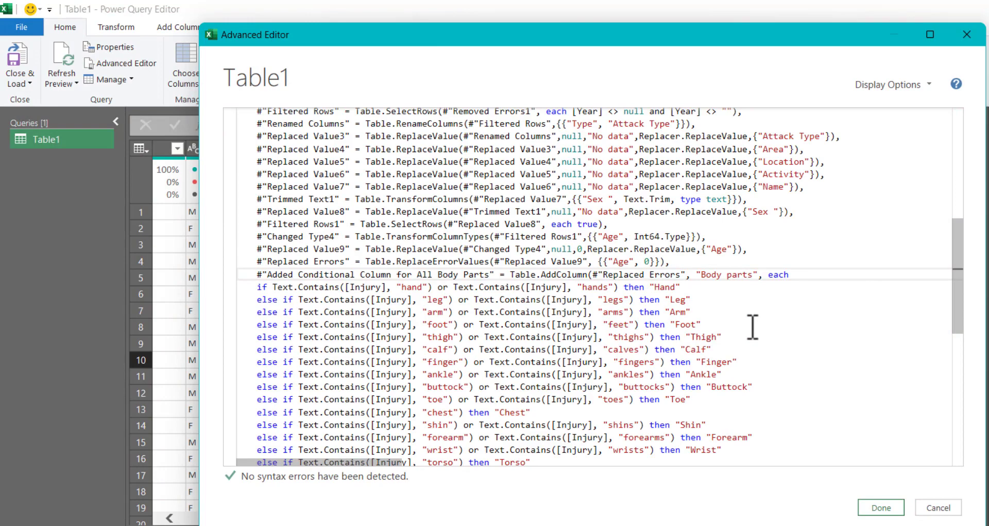
Review the leg and arm clauses of the Body parts column code and apply the edited query
{"action": "scroll", "coordinate": [753, 327], "scroll_direction": "down", "scroll_amount": 2}
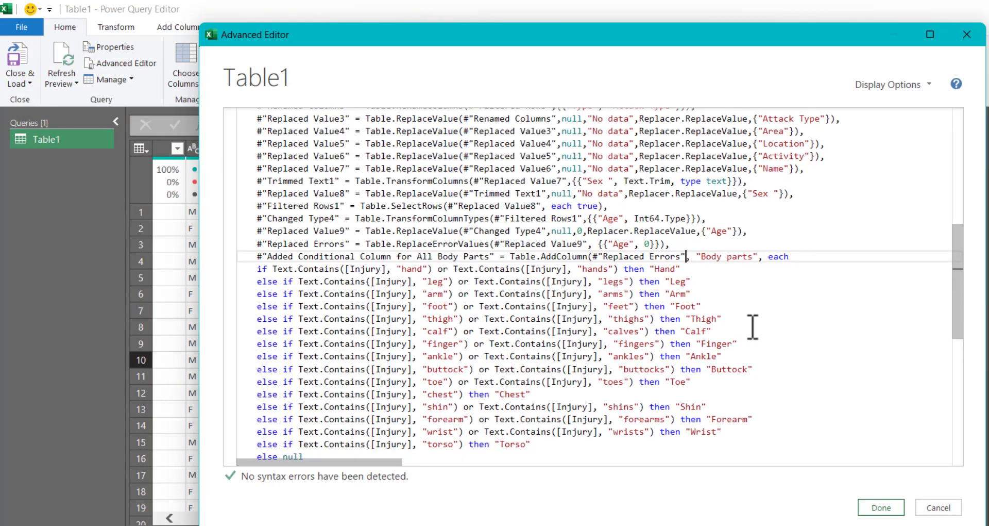
{"action": "scroll", "coordinate": [753, 327], "scroll_direction": "down", "scroll_amount": 2}
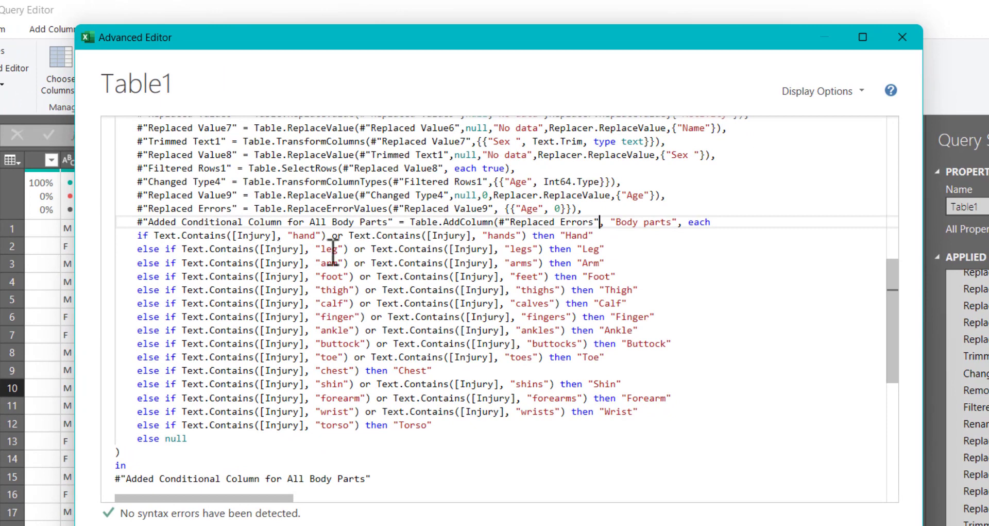
{"action": "left_click_drag", "start_coordinate": [279, 251], "coordinate": [610, 253]}
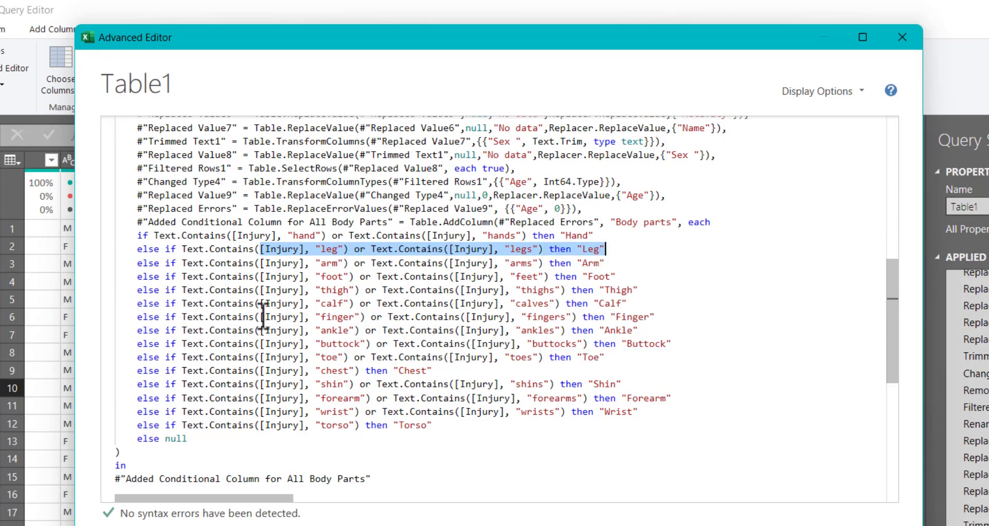
{"action": "left_click_drag", "start_coordinate": [321, 262], "coordinate": [609, 263]}
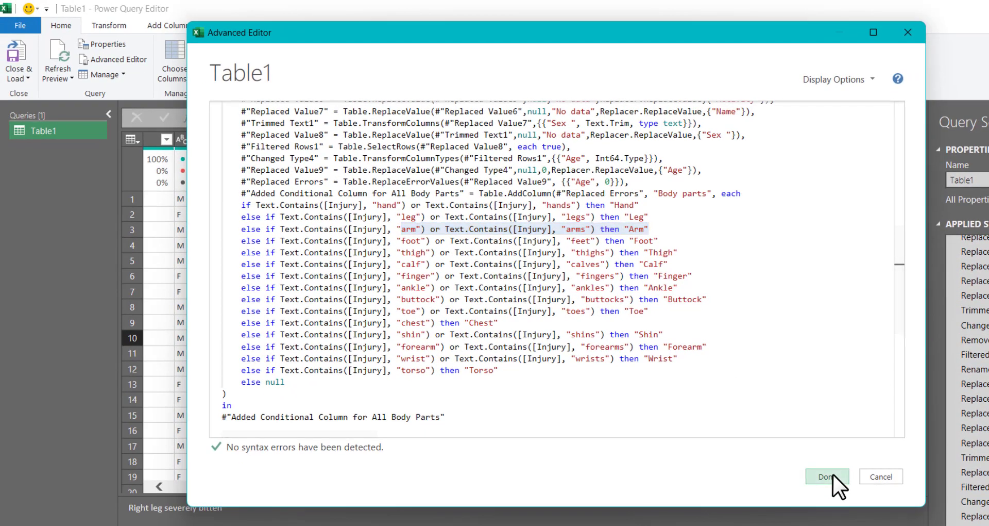
{"action": "left_click", "coordinate": [828, 496]}
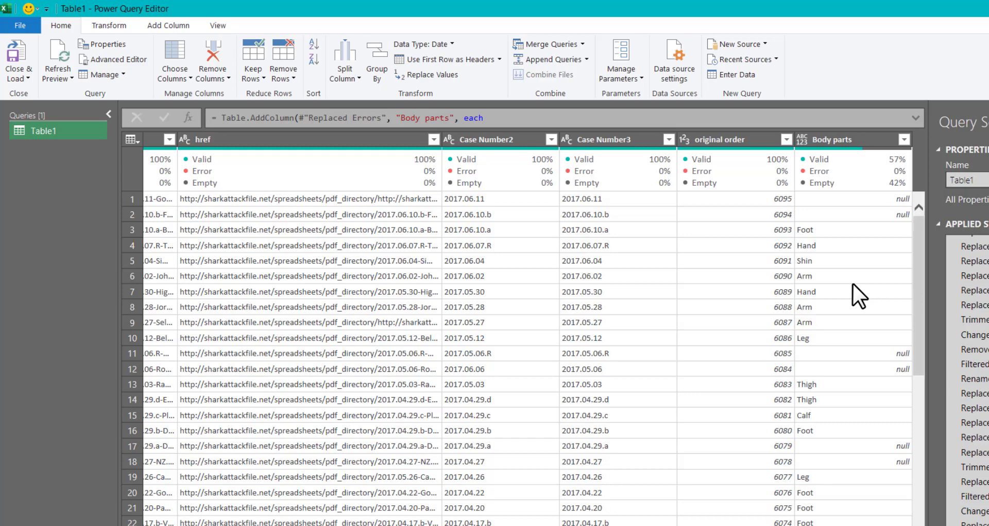
Look through the Injury descriptions down to row 55 for the body parts they mention
{"action": "scroll", "coordinate": [635, 339], "scroll_direction": "left", "scroll_amount": 10}
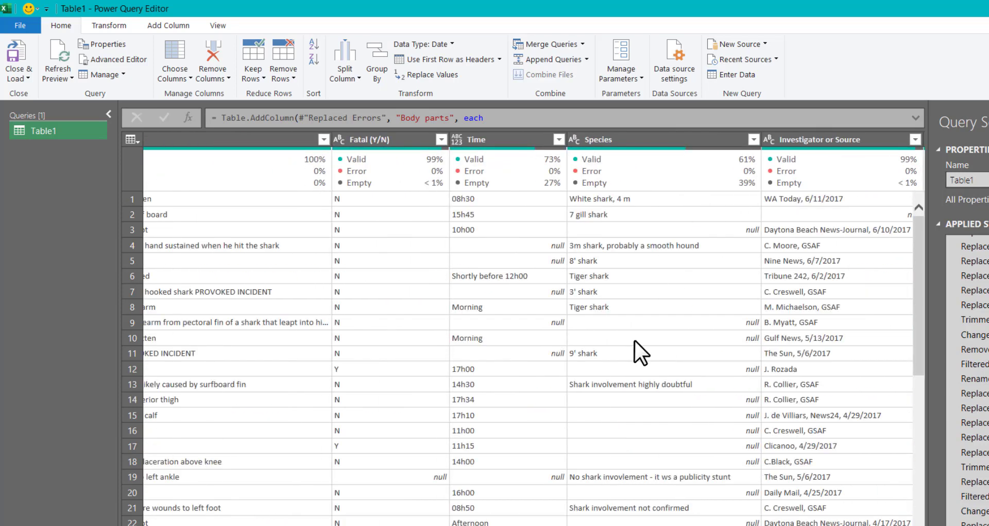
{"action": "scroll", "coordinate": [635, 340], "scroll_direction": "left", "scroll_amount": 5}
{"action": "scroll", "coordinate": [604, 388], "scroll_direction": "down", "scroll_amount": 2}
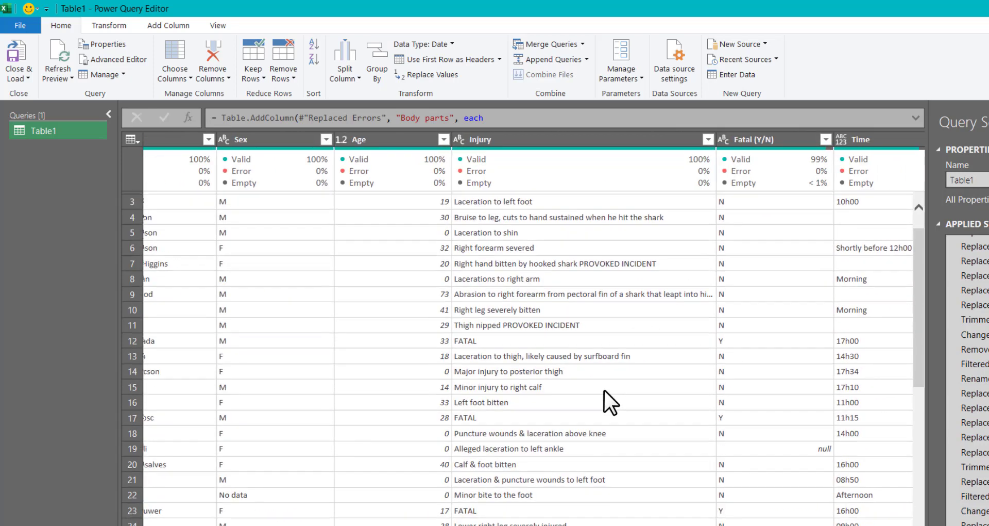
{"action": "scroll", "coordinate": [604, 390], "scroll_direction": "down", "scroll_amount": 9}
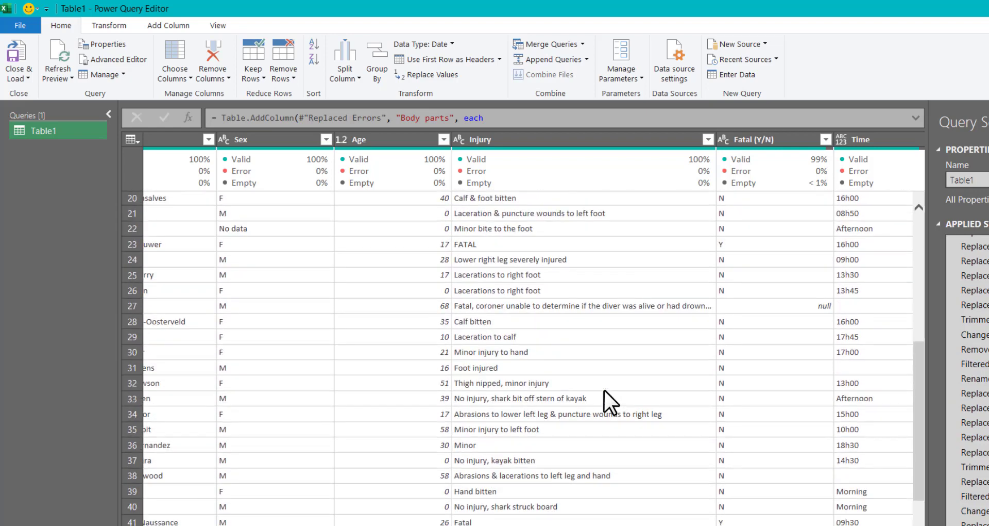
{"action": "scroll", "coordinate": [604, 390], "scroll_direction": "down", "scroll_amount": 1}
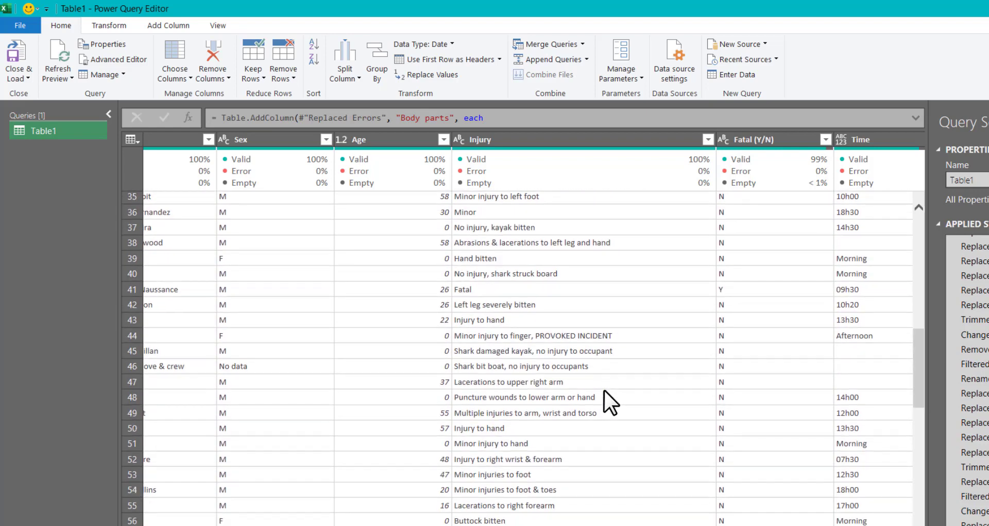
{"action": "scroll", "coordinate": [604, 388], "scroll_direction": "down", "scroll_amount": 1}
{"action": "scroll", "coordinate": [604, 388], "scroll_direction": "down", "scroll_amount": 2}
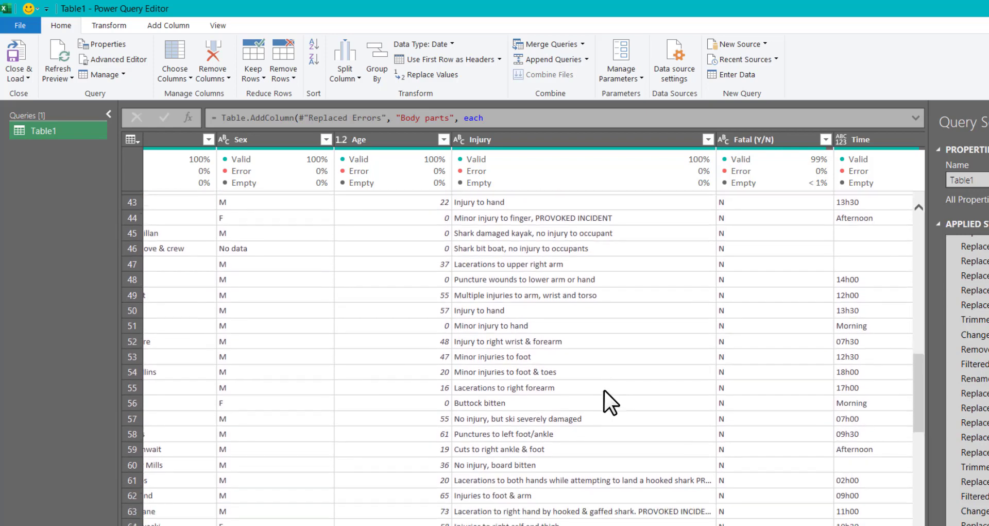
{"action": "scroll", "coordinate": [603, 389], "scroll_direction": "down", "scroll_amount": 3}
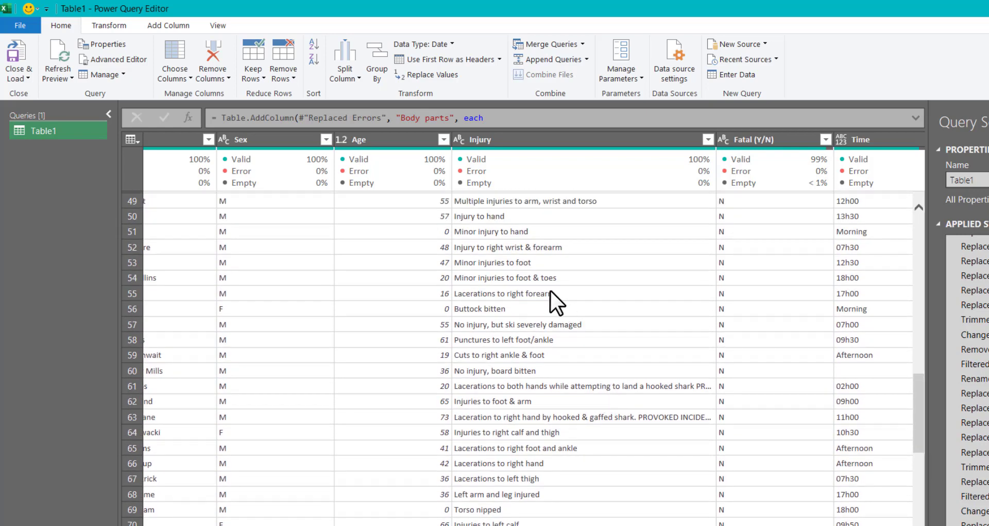
{"action": "left_click", "coordinate": [541, 291]}
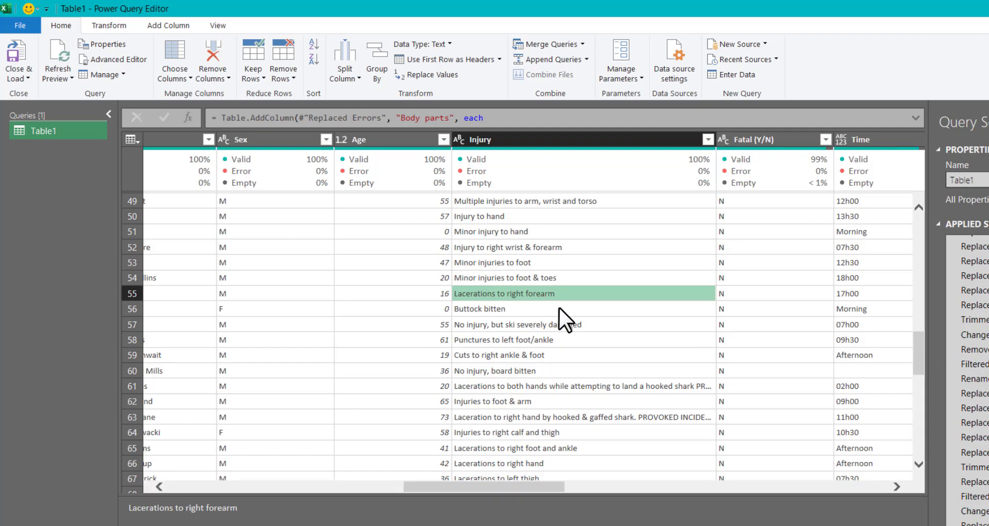
Compare the Injury description in row 70 with its value in the Body parts column
{"action": "scroll", "coordinate": [558, 307], "scroll_direction": "down", "scroll_amount": 2}
{"action": "scroll", "coordinate": [558, 307], "scroll_direction": "down", "scroll_amount": 3}
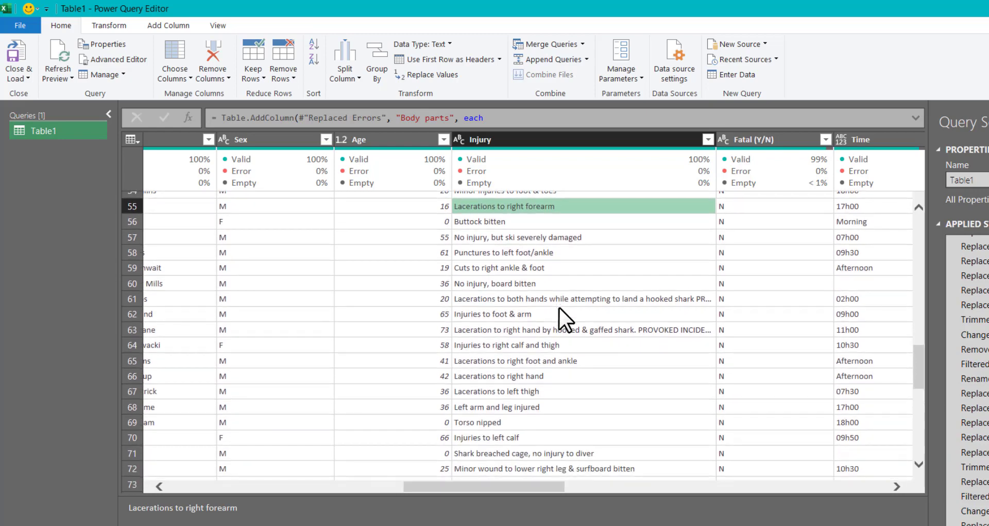
{"action": "scroll", "coordinate": [559, 307], "scroll_direction": "down", "scroll_amount": 3}
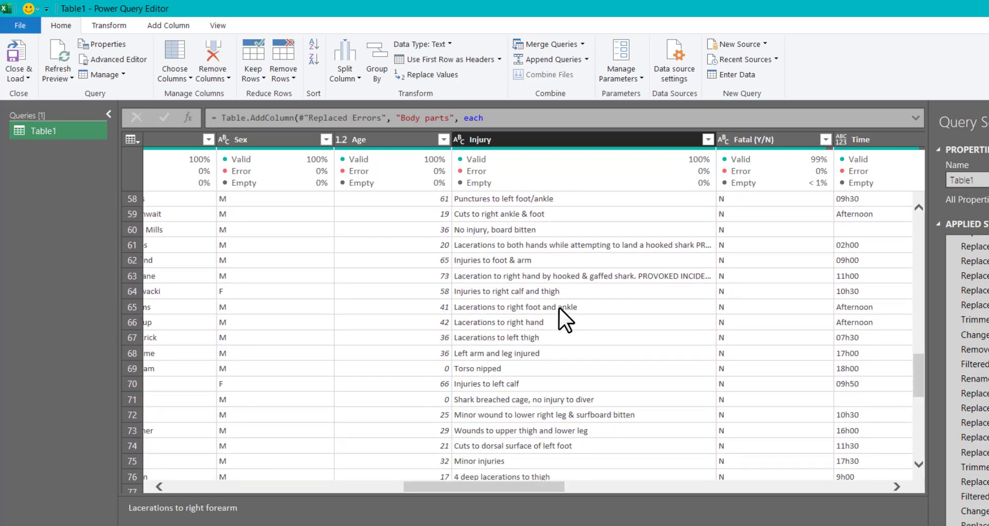
{"action": "scroll", "coordinate": [559, 307], "scroll_direction": "down", "scroll_amount": 2}
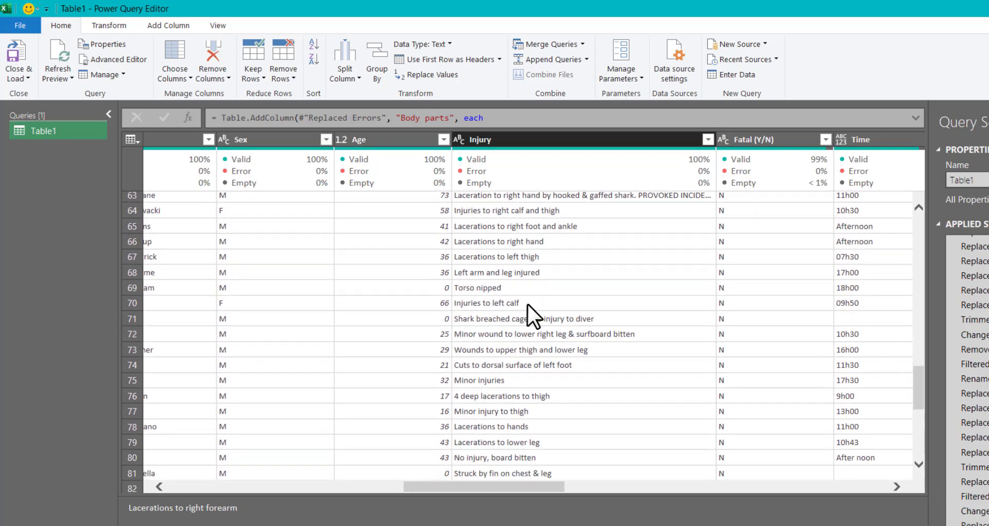
{"action": "left_click", "coordinate": [527, 304]}
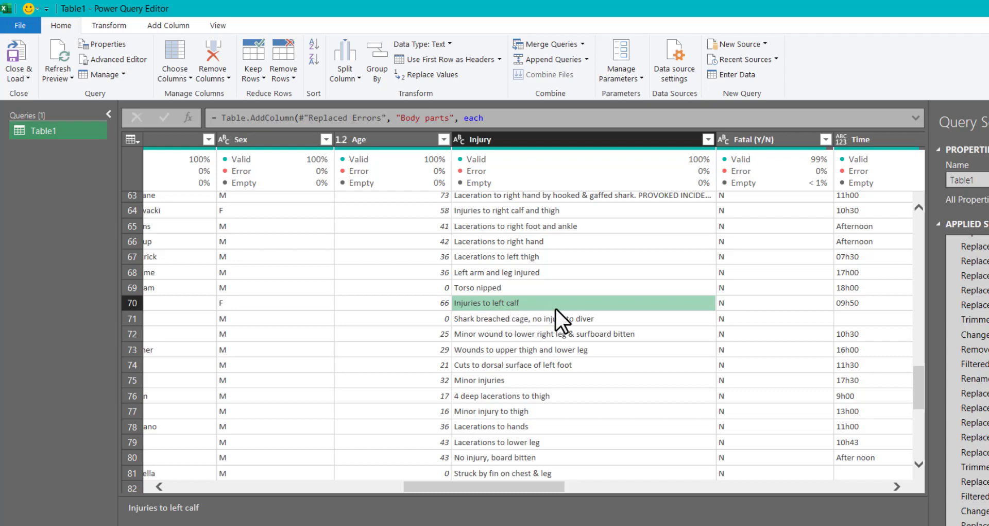
{"action": "scroll", "coordinate": [555, 308], "scroll_direction": "right", "scroll_amount": 5}
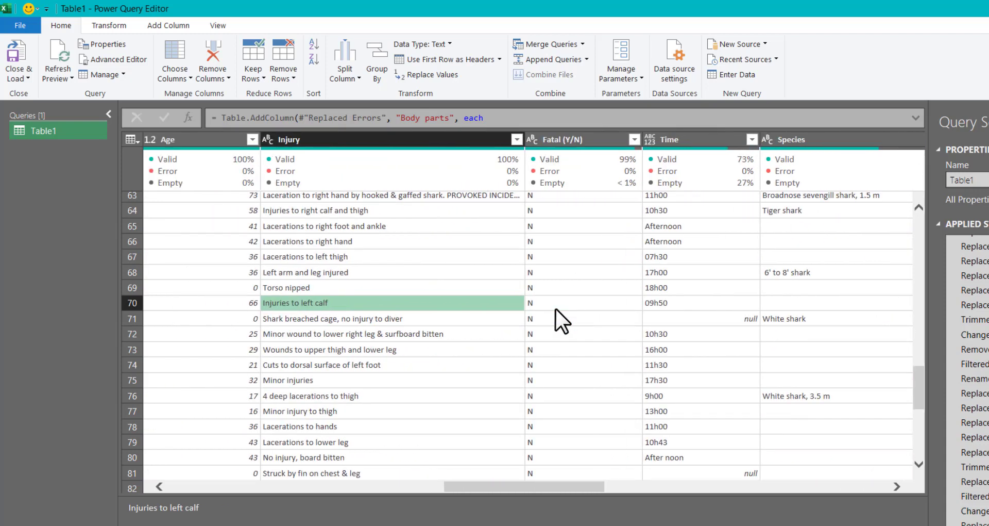
{"action": "scroll", "coordinate": [555, 308], "scroll_direction": "right", "scroll_amount": 10}
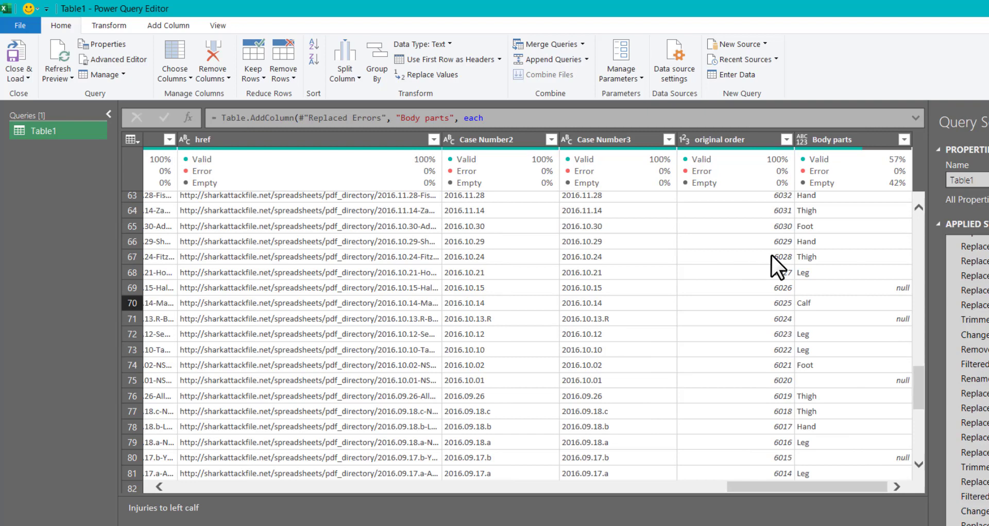
Examine the Body parts values around rows 33 to 62, including nulls, alongside the Injury descriptions
{"action": "left_click", "coordinate": [848, 140]}
{"action": "scroll", "coordinate": [871, 326], "scroll_direction": "up", "scroll_amount": 9}
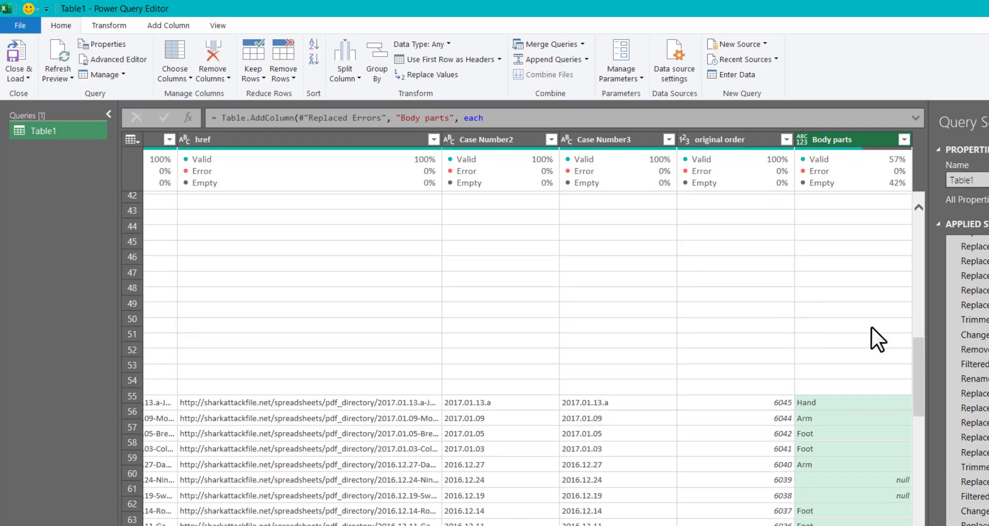
{"action": "scroll", "coordinate": [871, 325], "scroll_direction": "up", "scroll_amount": 1}
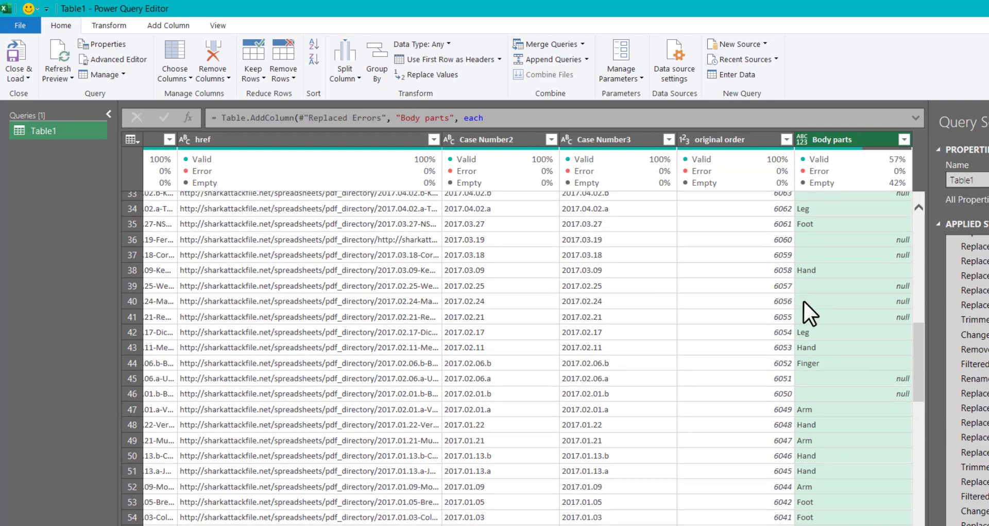
{"action": "scroll", "coordinate": [811, 342], "scroll_direction": "down", "scroll_amount": 1}
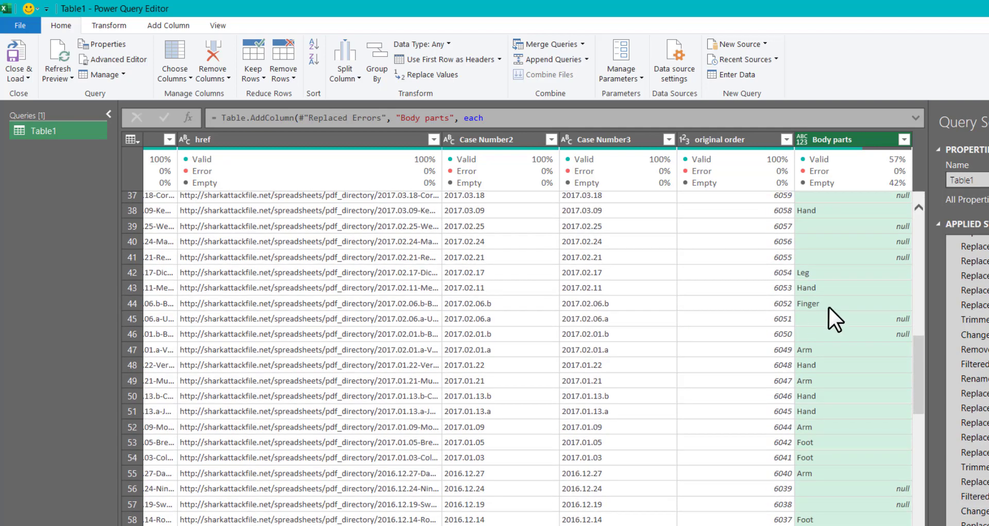
{"action": "scroll", "coordinate": [825, 304], "scroll_direction": "down", "scroll_amount": 1}
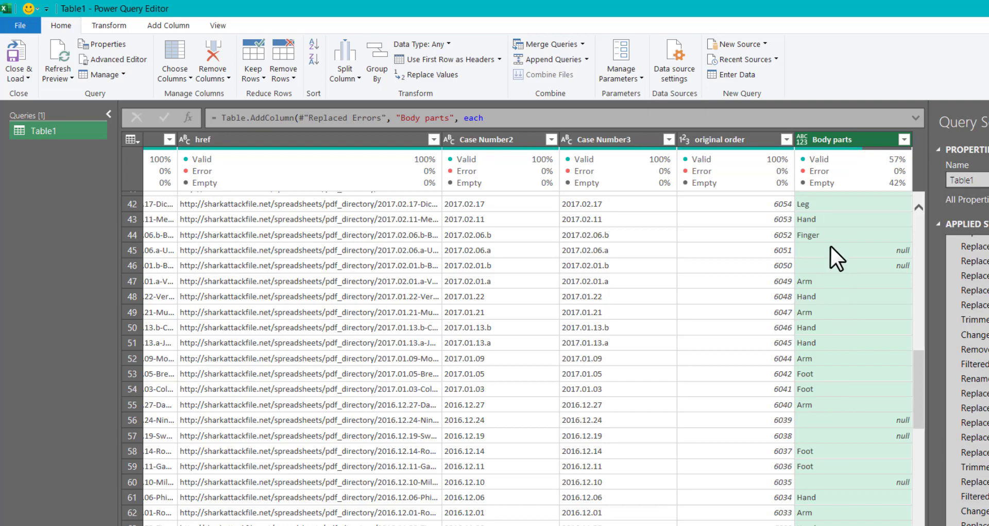
{"action": "scroll", "coordinate": [830, 245], "scroll_direction": "left", "scroll_amount": 10}
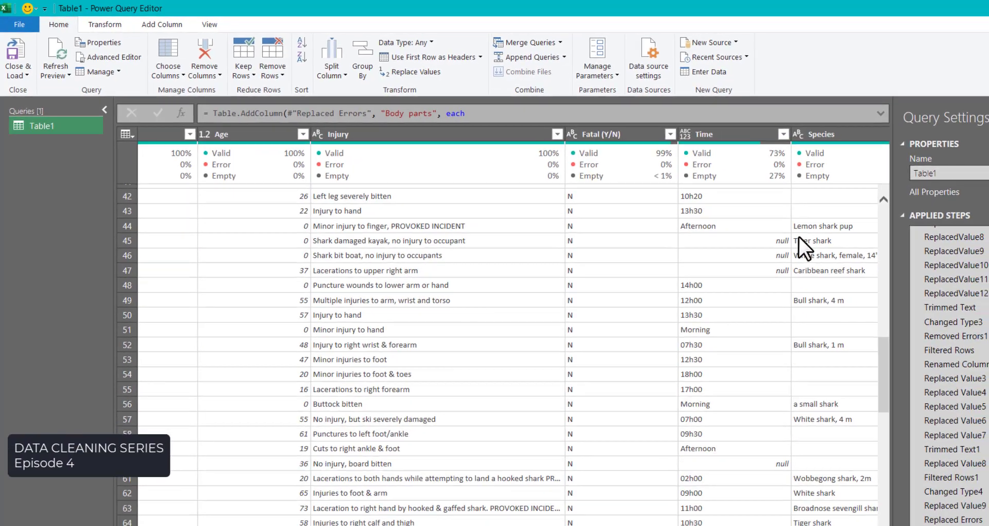
{"action": "scroll", "coordinate": [767, 247], "scroll_direction": "right", "scroll_amount": 5}
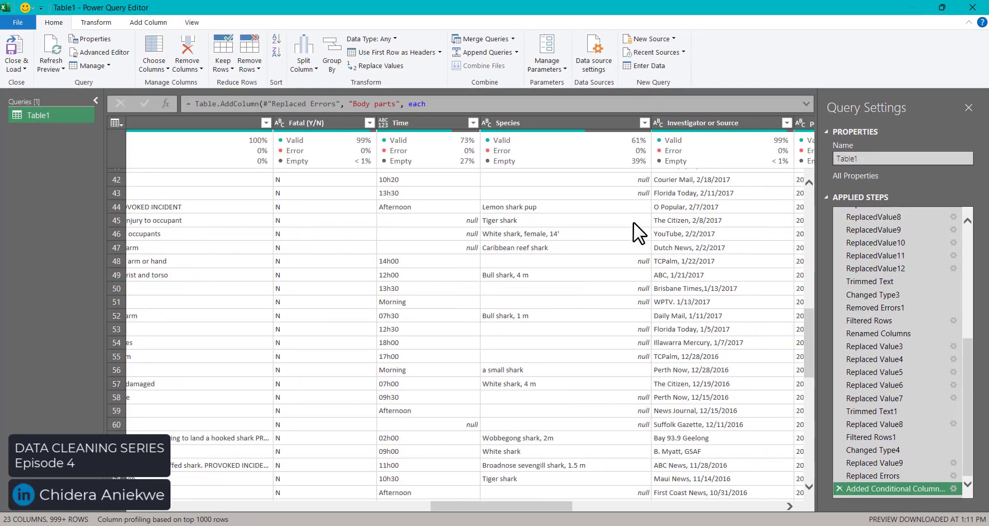